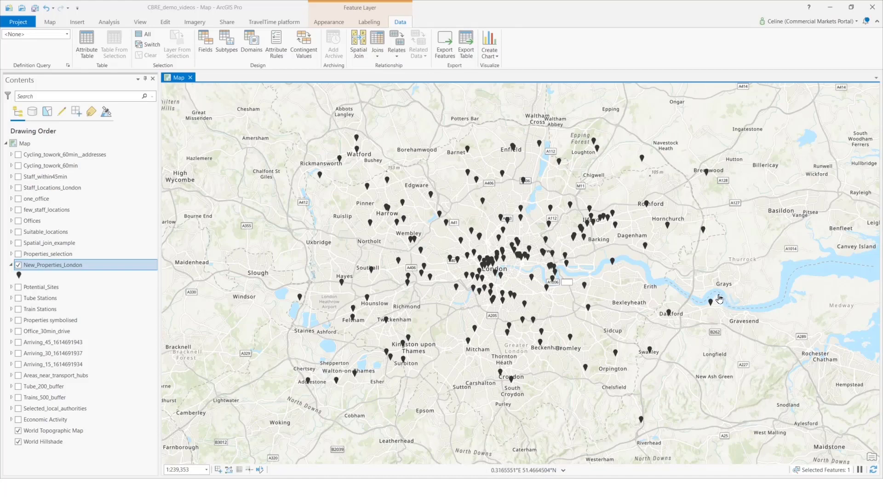
# Start sharing the New_Properties_London layer as a web layer.
pyautogui.moveTo(696, 291); pyautogui.dragTo(698, 302)
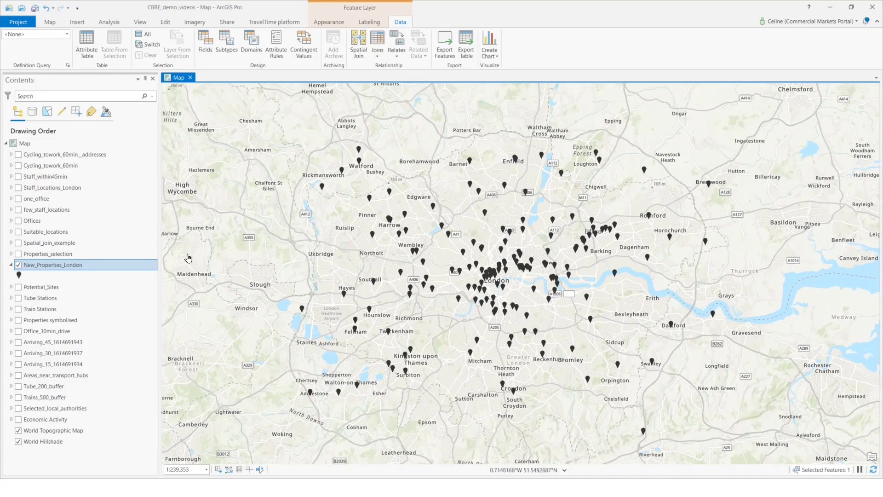
pyautogui.rightClick(129, 270)
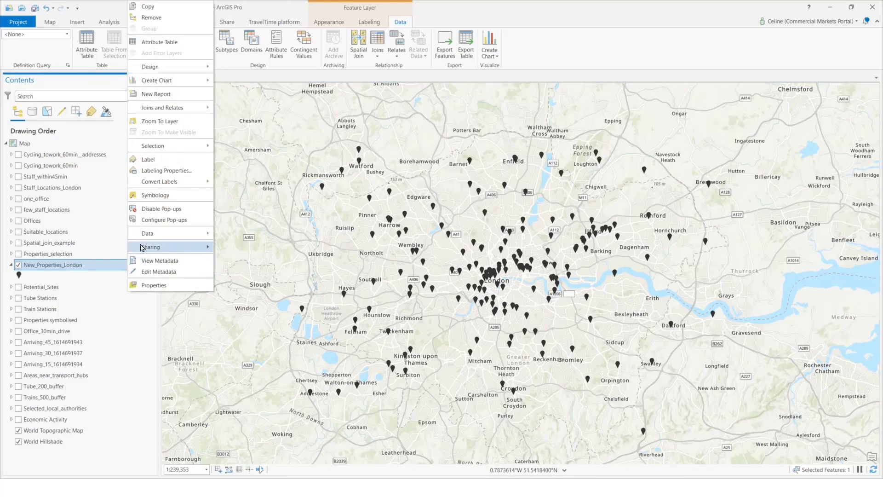
pyautogui.moveTo(147, 249)
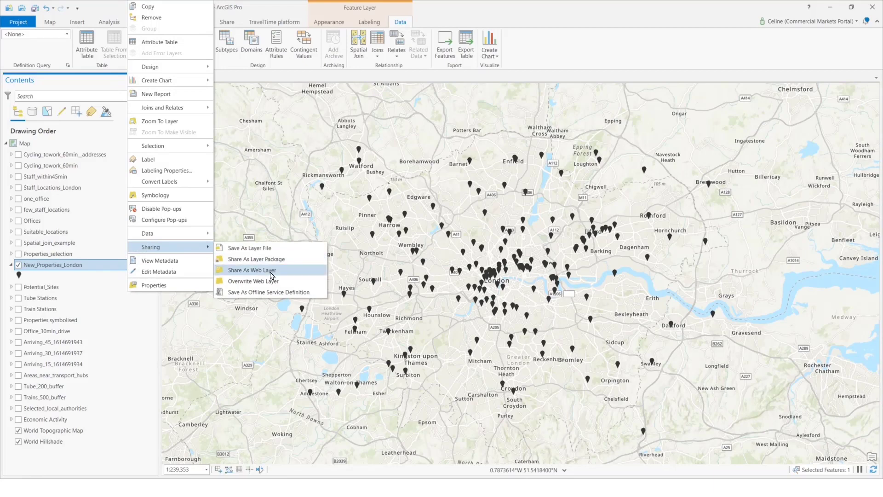
pyautogui.click(251, 270)
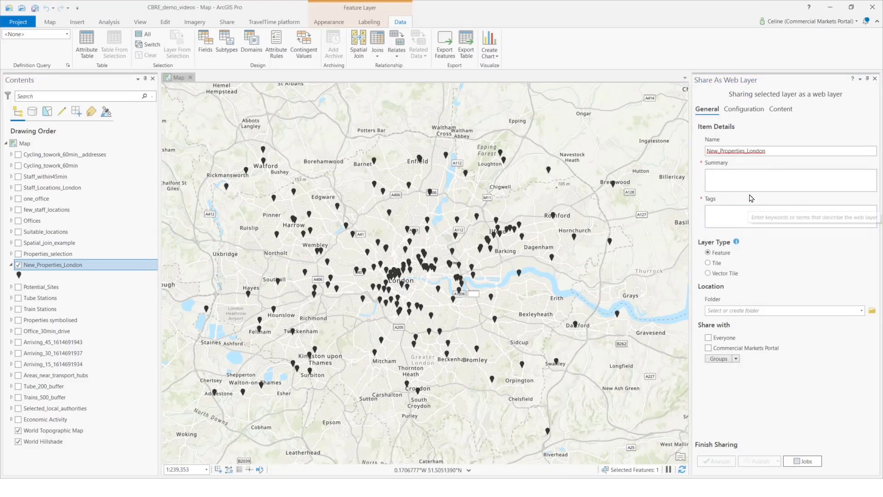
# Give the New_Properties_London web layer the summary "properties" and the tag "London".
pyautogui.moveTo(707, 151); pyautogui.dragTo(766, 153)
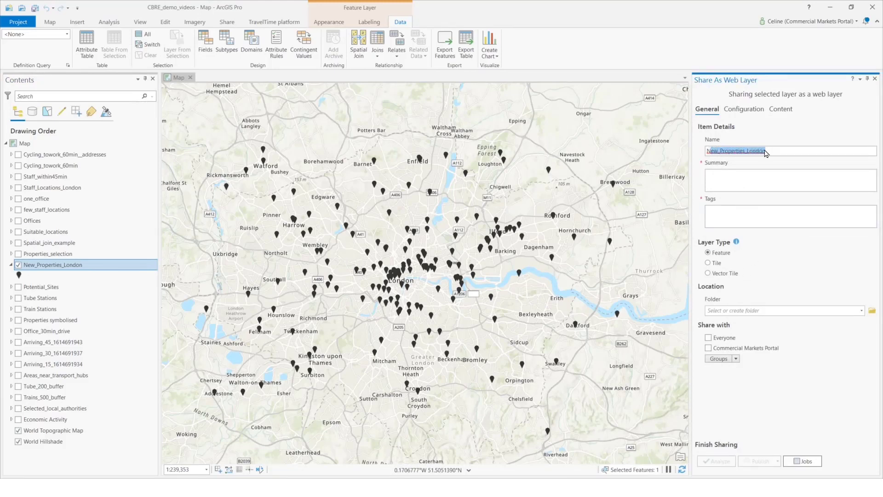
pyautogui.click(767, 154)
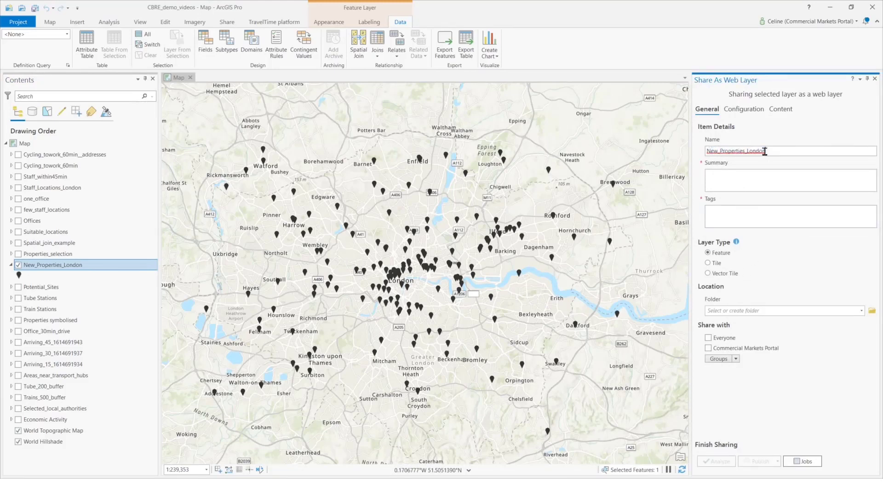
pyautogui.click(782, 180)
pyautogui.write('properties')
pyautogui.press('Tab')
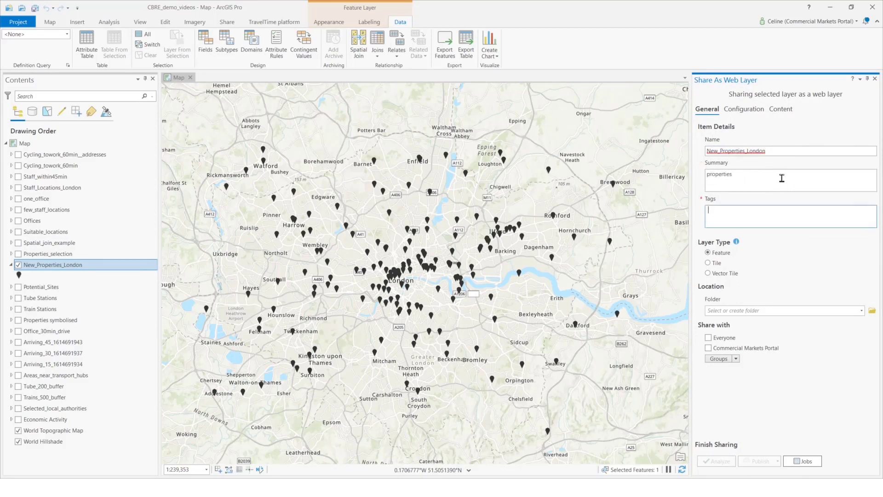
pyautogui.write('London')
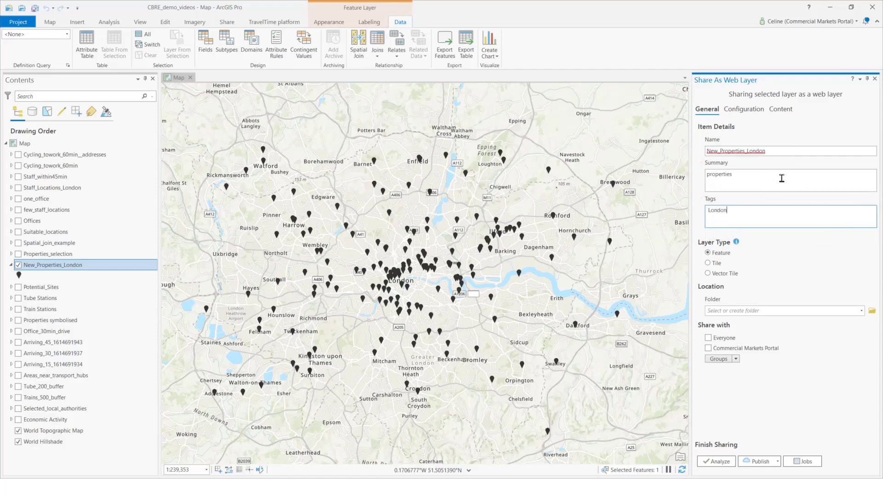
pyautogui.press('Return')
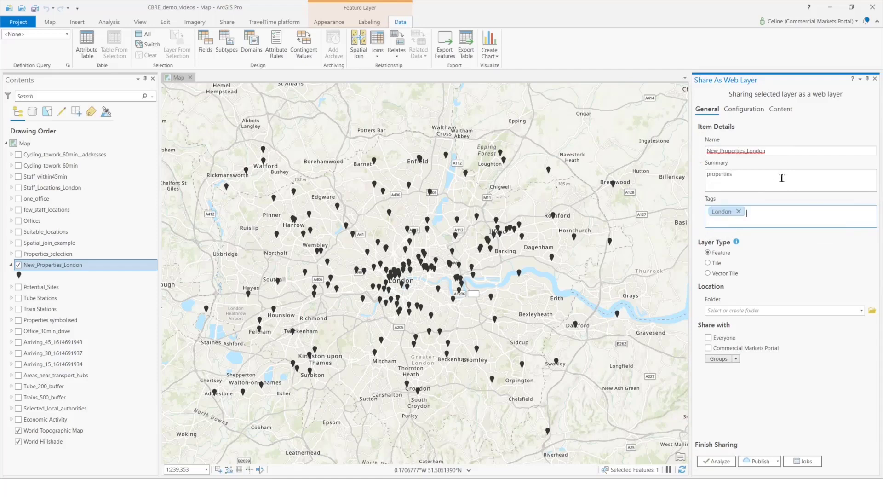
# Store the web layer in the existing London Properties folder.
pyautogui.click(750, 311)
pyautogui.click(862, 312)
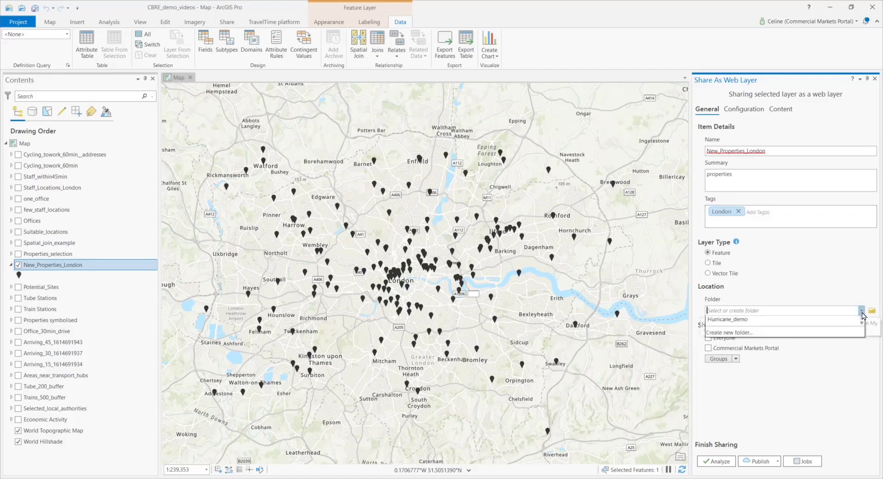
pyautogui.scroll(-1, 848, 332)
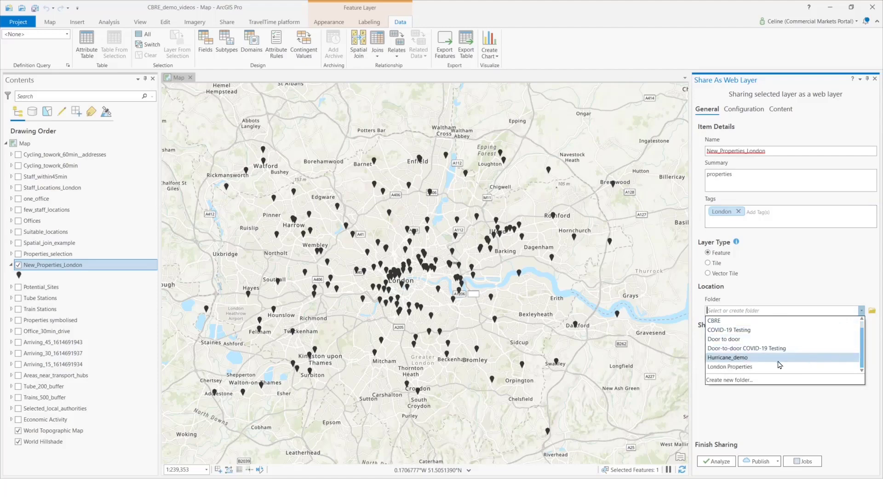
pyautogui.click(737, 367)
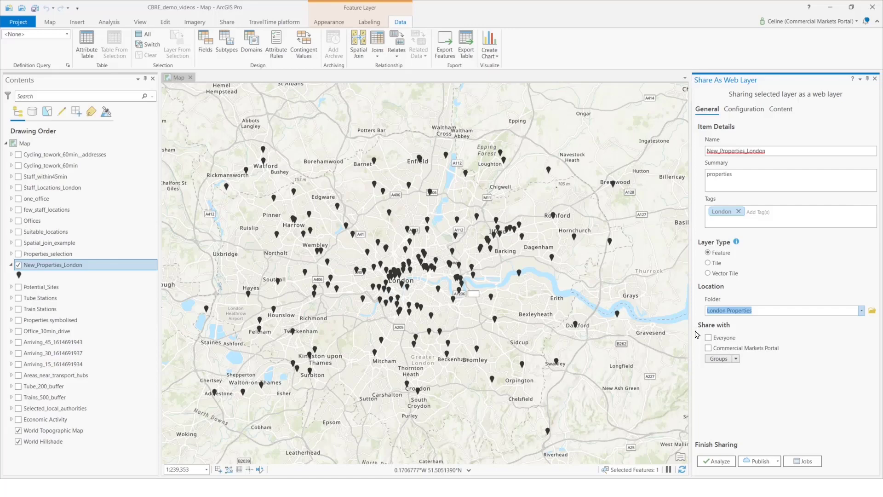
pyautogui.click(709, 338)
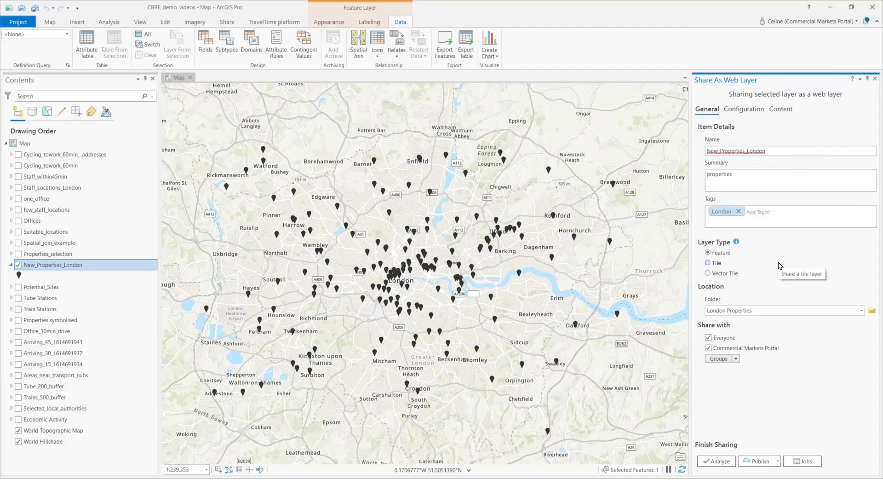
pyautogui.click(709, 338)
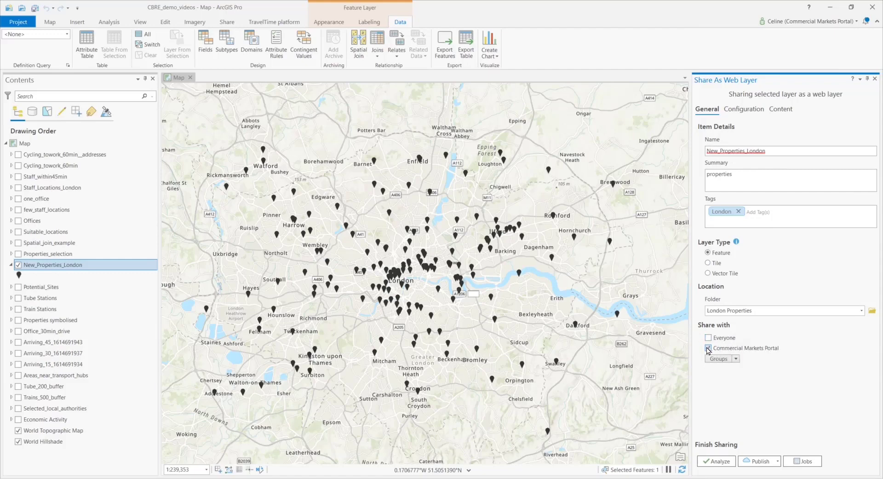
pyautogui.click(735, 359)
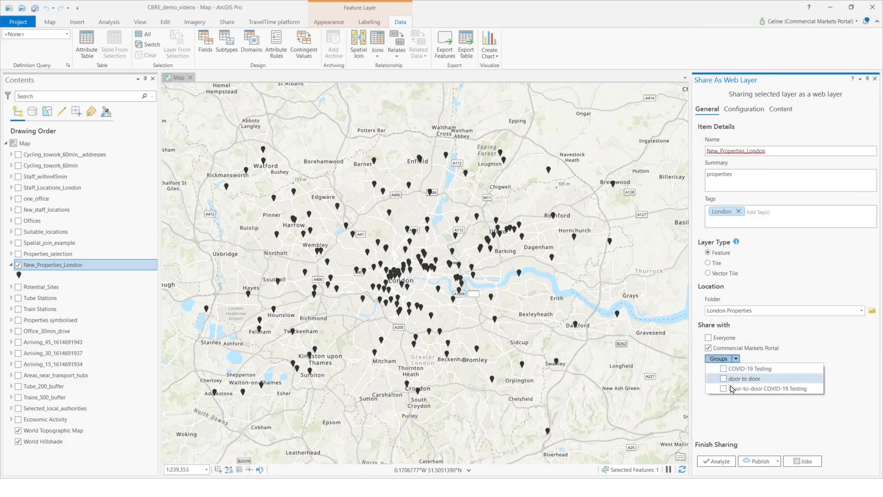
pyautogui.click(699, 352)
pyautogui.click(709, 348)
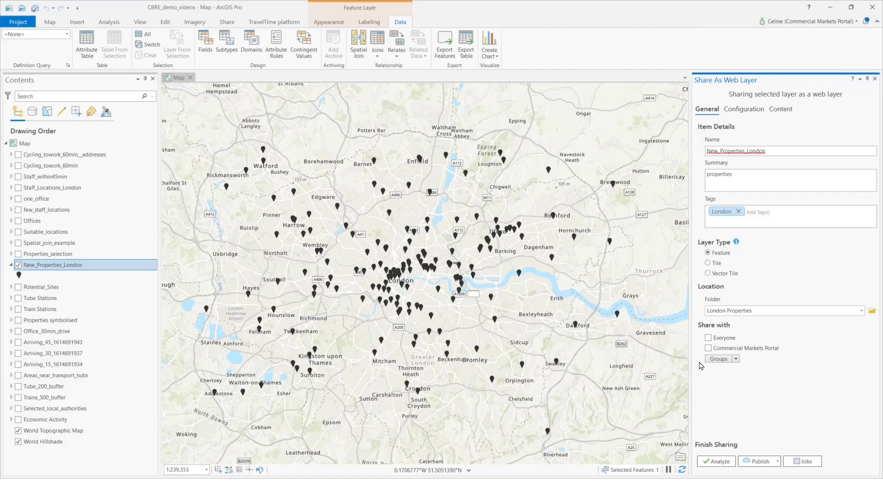
# Publish the New_Properties_London web layer.
pyautogui.click(761, 462)
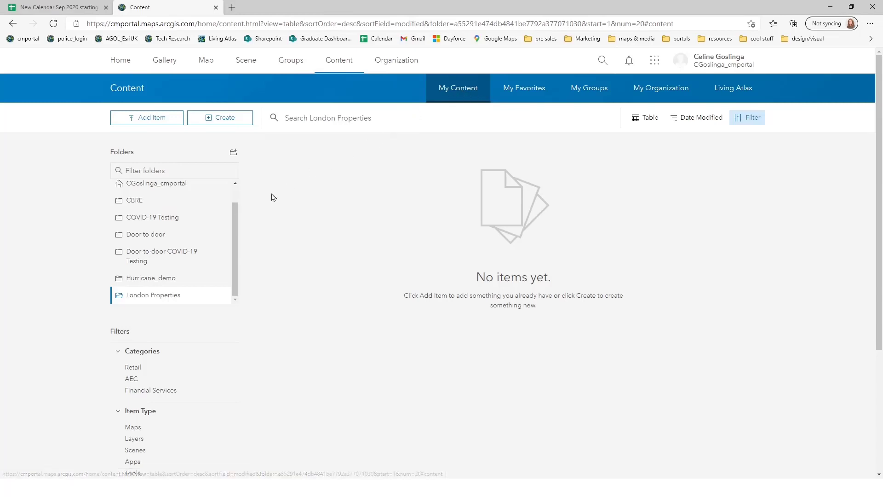
pyautogui.moveTo(235, 219)
pyautogui.mouseDown()
pyautogui.moveTo(236, 198)
pyautogui.moveTo(236, 223)
pyautogui.mouseUp()
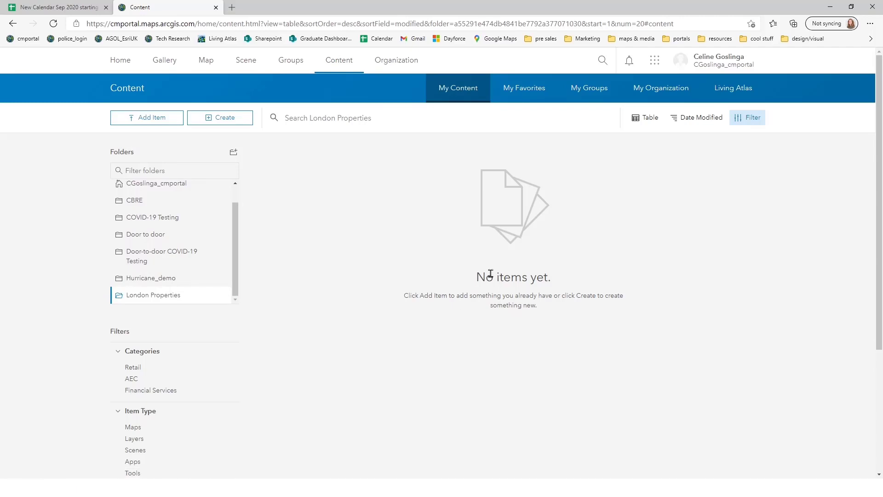
pyautogui.click(234, 153)
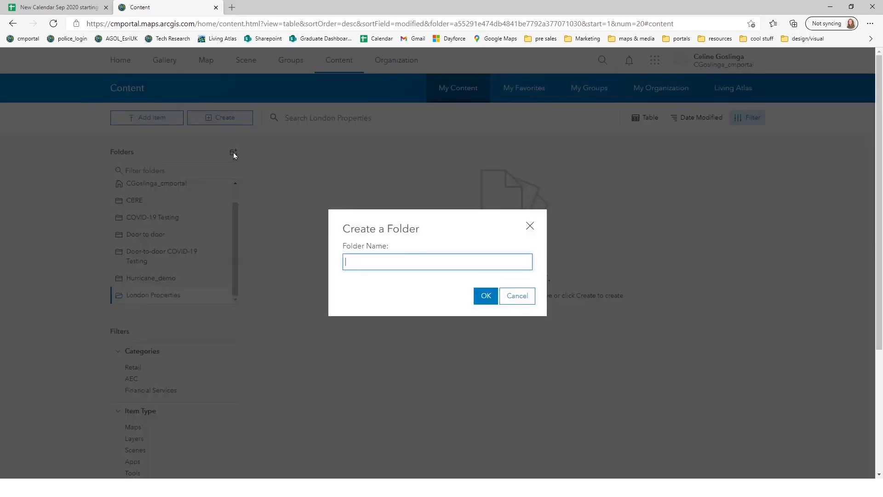
pyautogui.click(530, 226)
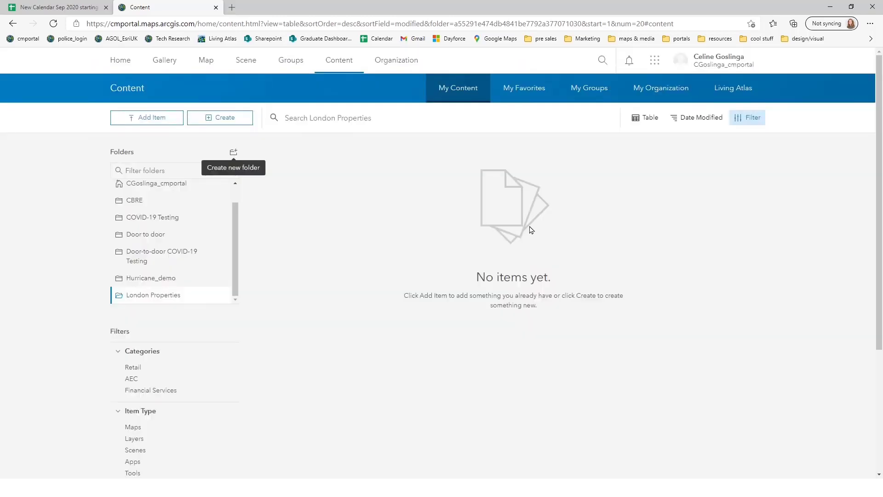
pyautogui.click(154, 120)
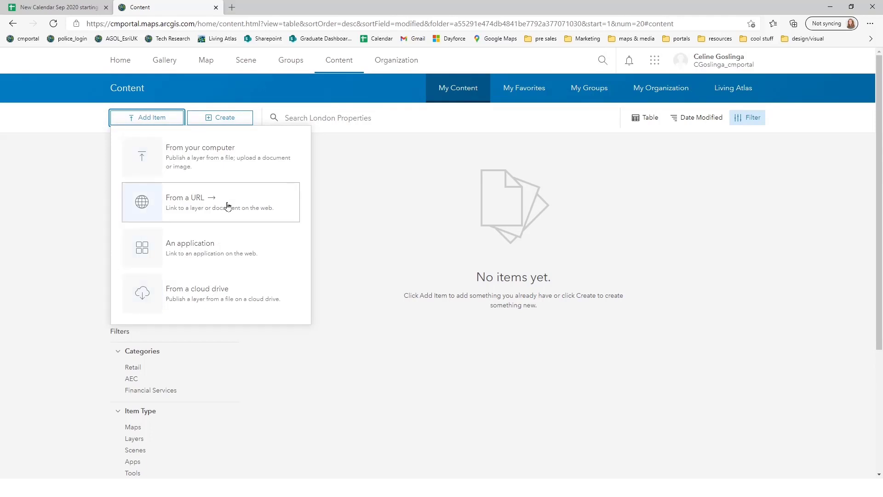
pyautogui.click(368, 247)
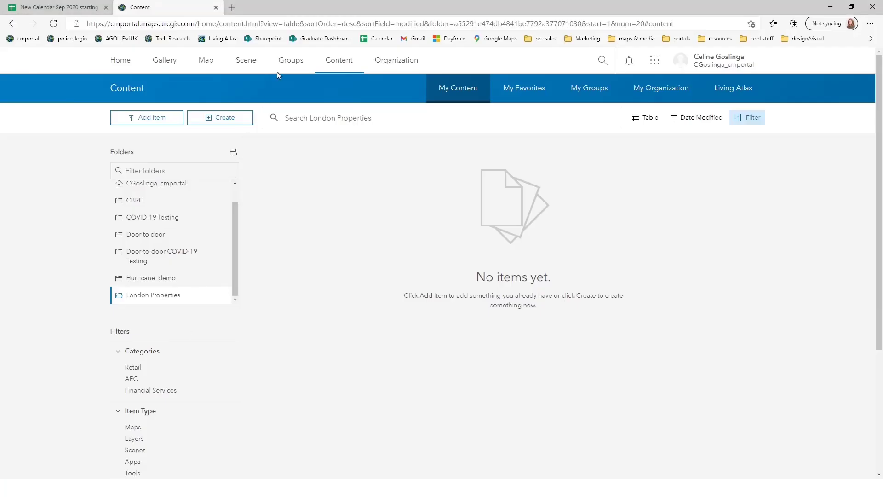
# Reload the London Properties folder in ArcGIS Online and open the hosted feature layer New_Properties_London in Map Viewer.
pyautogui.click(302, 26)
pyautogui.press('Return')
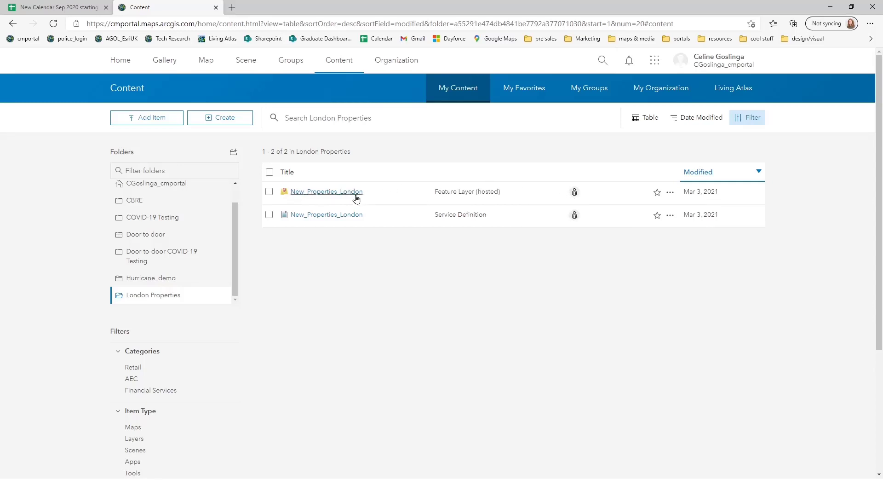
pyautogui.click(348, 192)
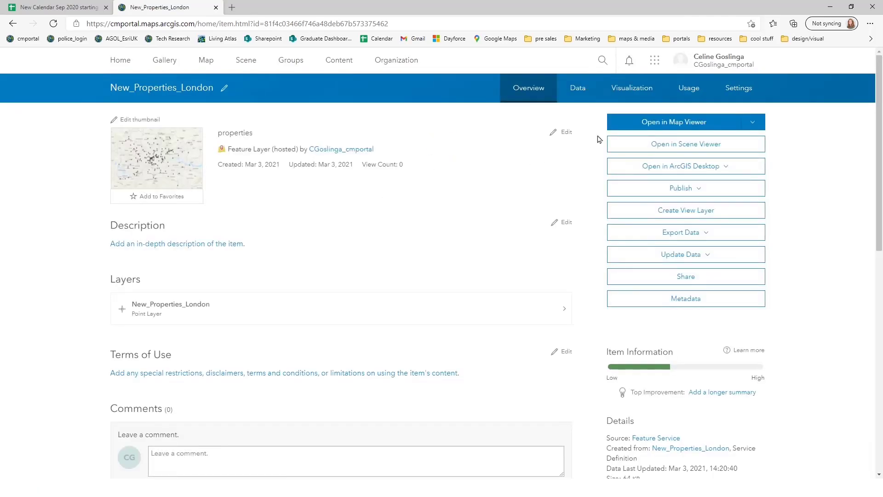
pyautogui.click(625, 125)
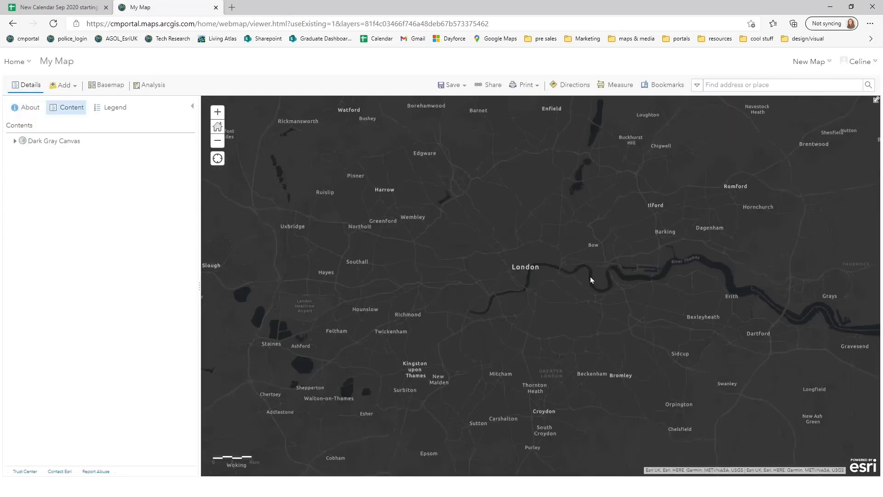
# Change the web map's basemap to GB Topographic.
pyautogui.moveTo(590, 277); pyautogui.dragTo(561, 281)
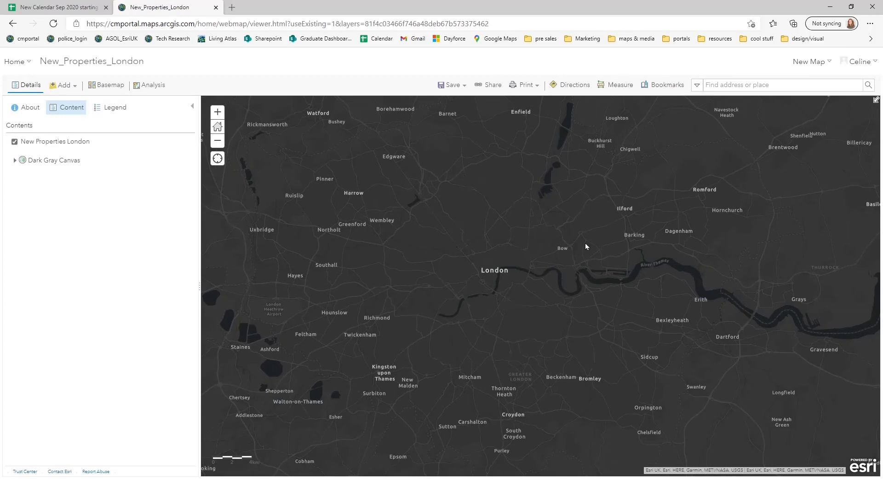
pyautogui.moveTo(586, 244); pyautogui.dragTo(533, 227)
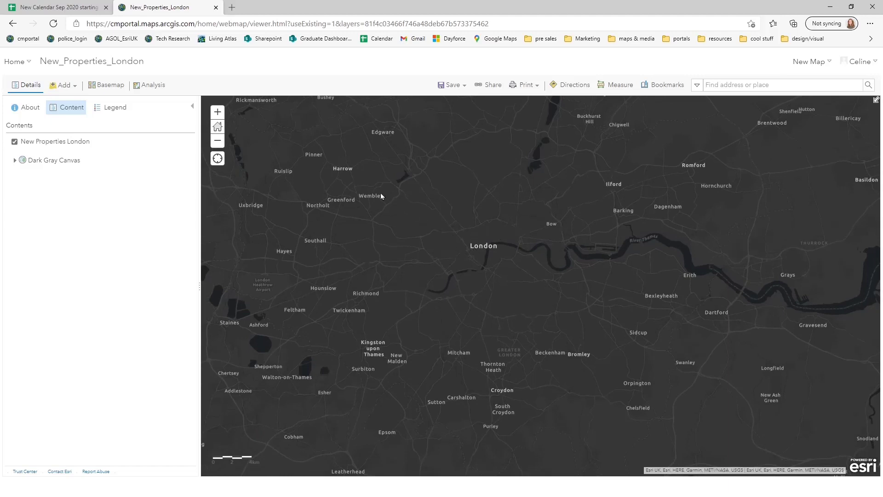
pyautogui.click(69, 88)
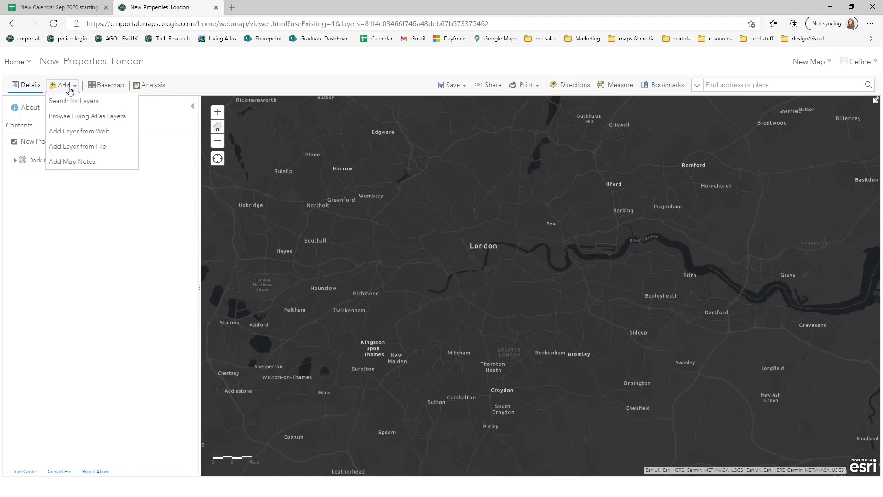
pyautogui.click(100, 87)
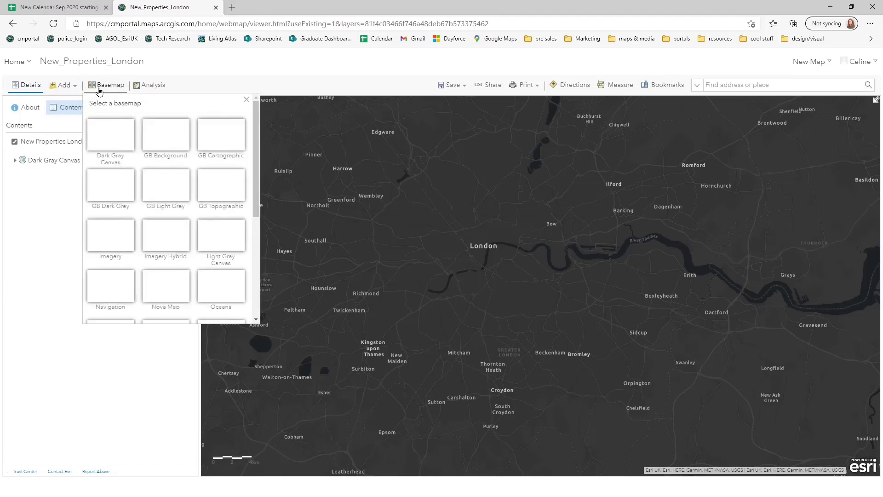
pyautogui.scroll(-1, 122, 179)
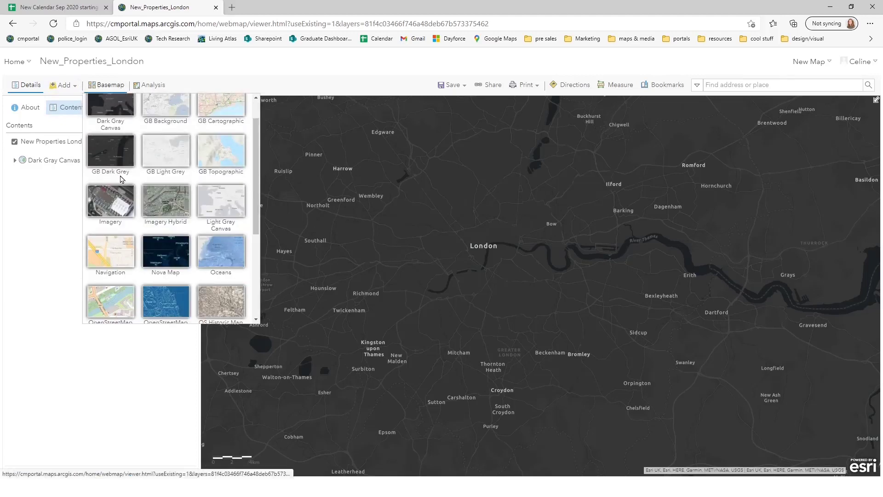
pyautogui.scroll(-2, 122, 179)
pyautogui.scroll(3, 122, 179)
pyautogui.click(226, 180)
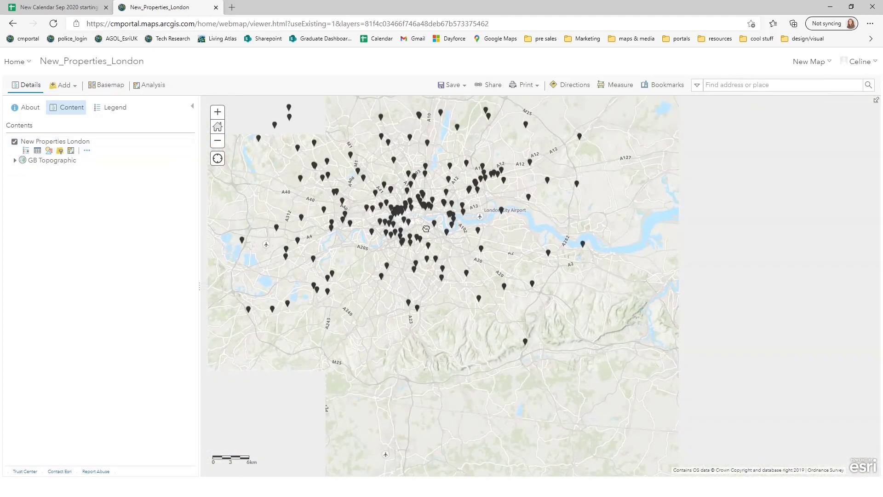
pyautogui.scroll(-1, 428, 230)
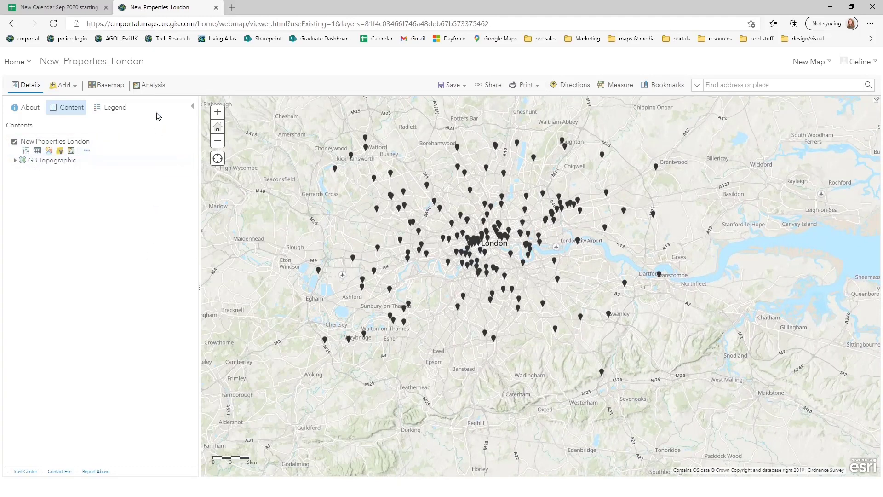
pyautogui.click(144, 87)
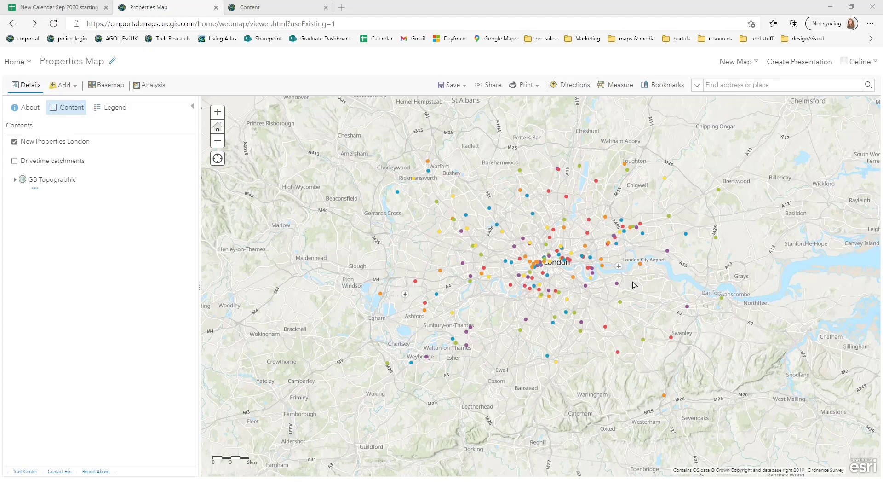
pyautogui.moveTo(659, 279); pyautogui.dragTo(637, 302)
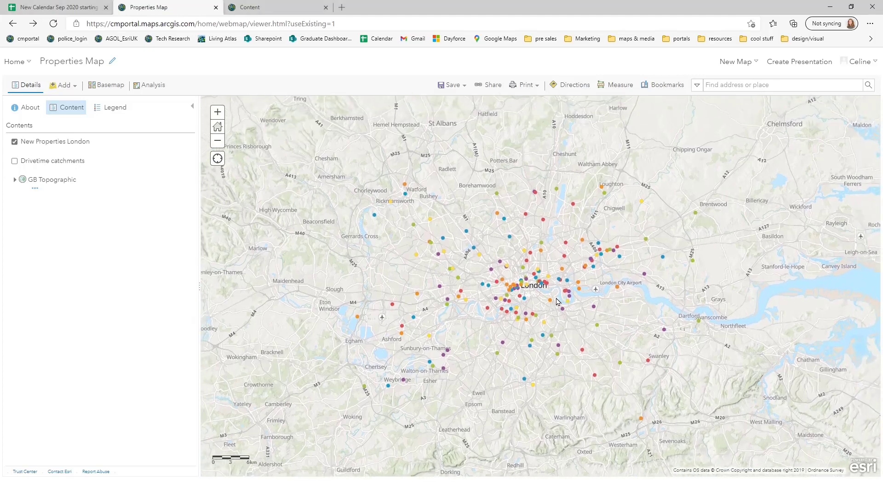
pyautogui.moveTo(556, 301); pyautogui.dragTo(550, 279)
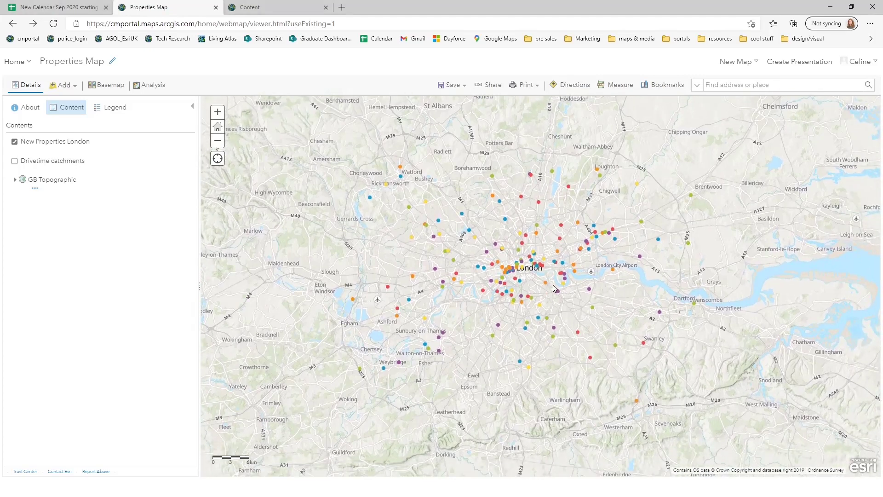
# View the attribute pop-up of a property point in central London, then close it.
pyautogui.scroll(3, 538, 288)
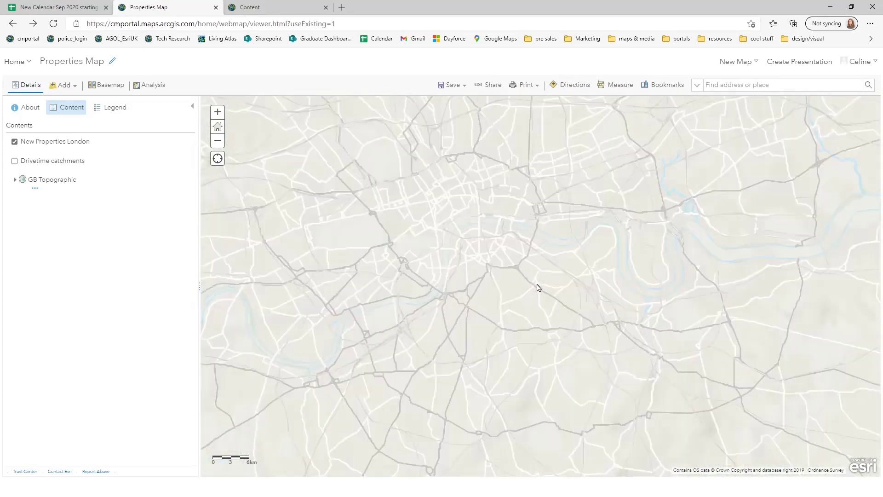
pyautogui.scroll(-3, 538, 288)
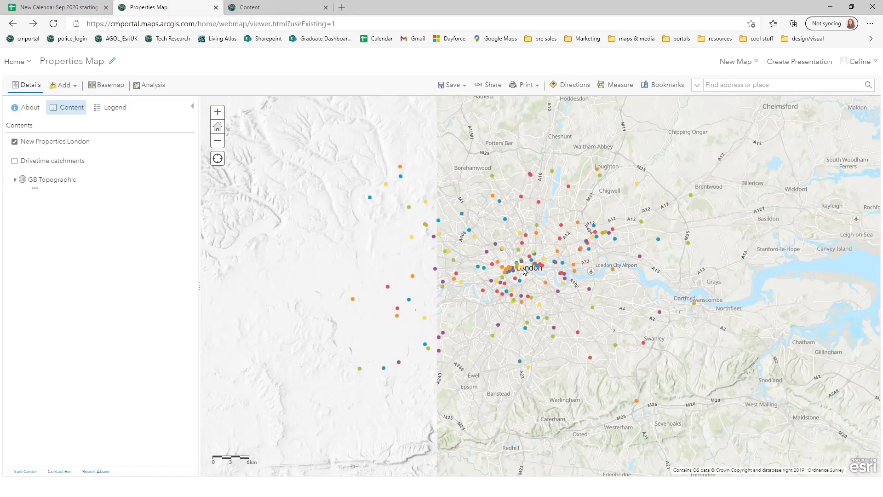
pyautogui.click(523, 269)
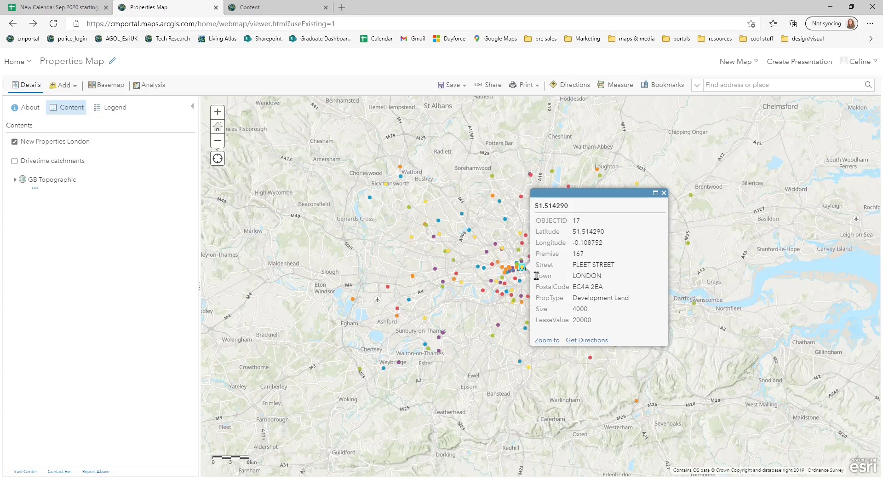
pyautogui.click(664, 193)
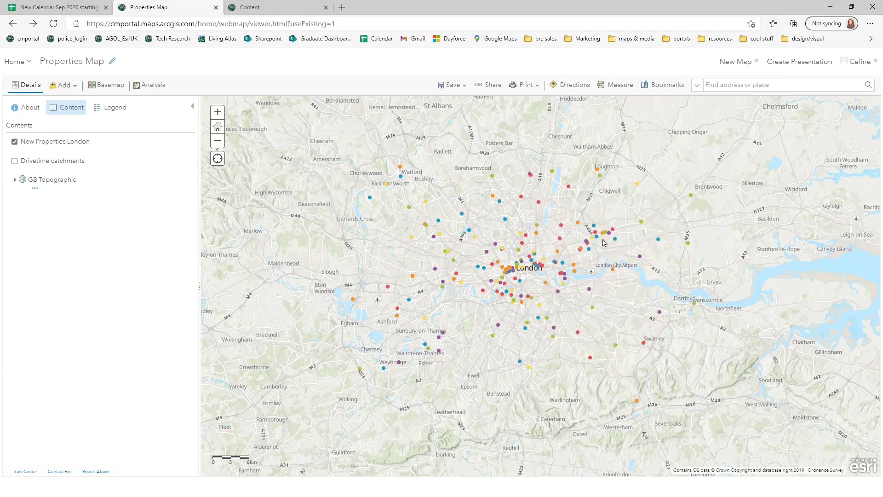
# Review the New Properties London layer's legend and its PropType styling options, closing the style settings without altering them.
pyautogui.scroll(2, 592, 246)
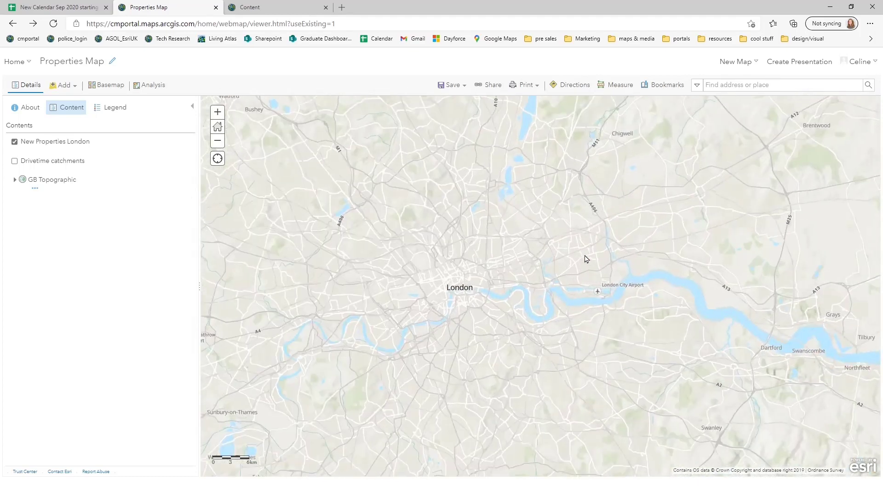
pyautogui.moveTo(547, 239); pyautogui.dragTo(628, 210)
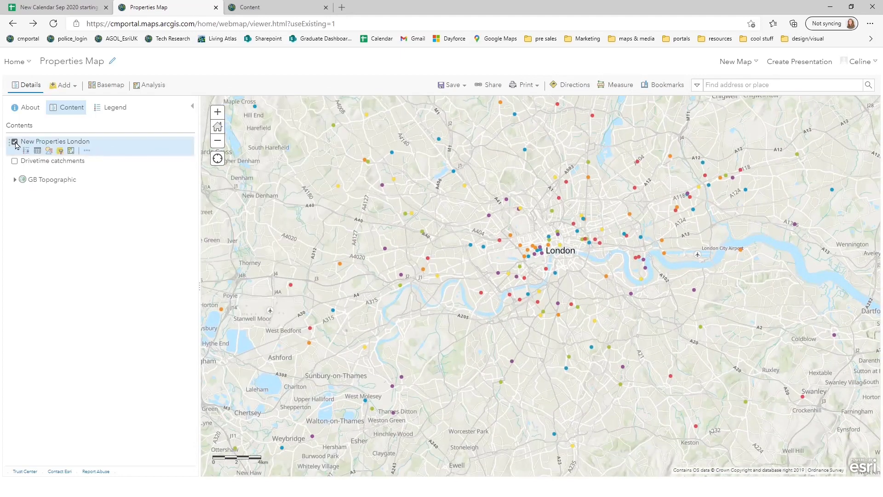
pyautogui.click(25, 152)
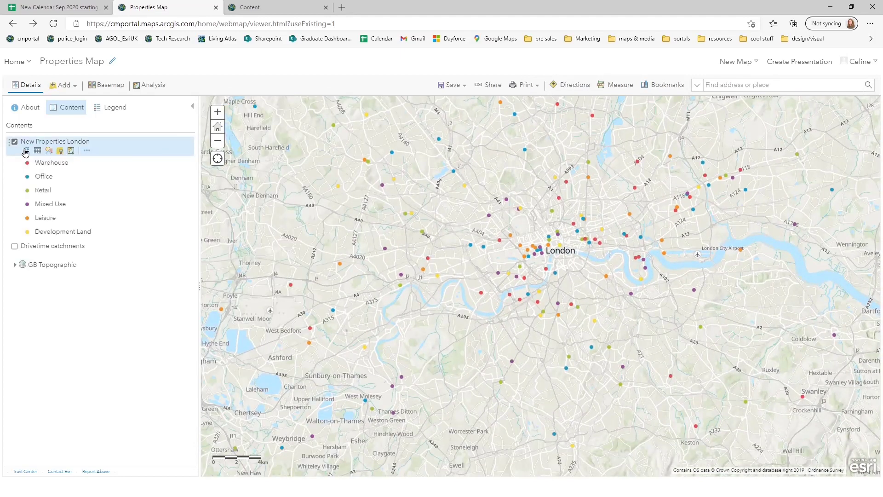
pyautogui.click(49, 152)
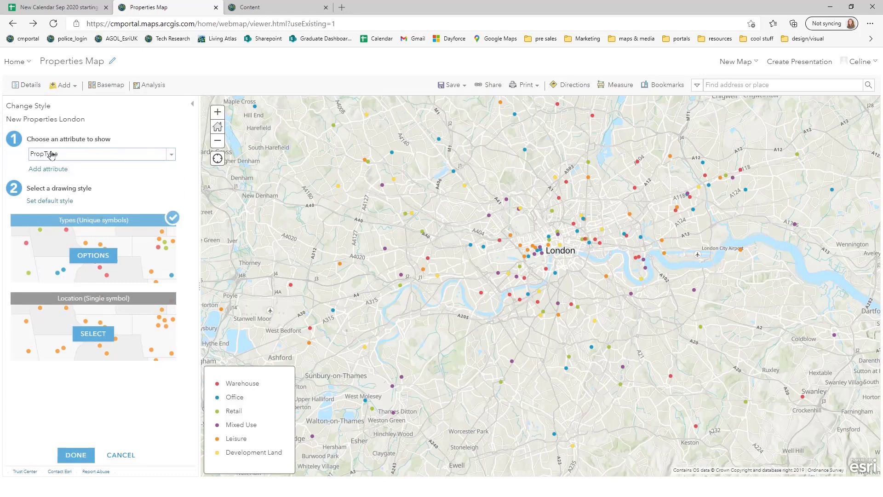
pyautogui.click(172, 155)
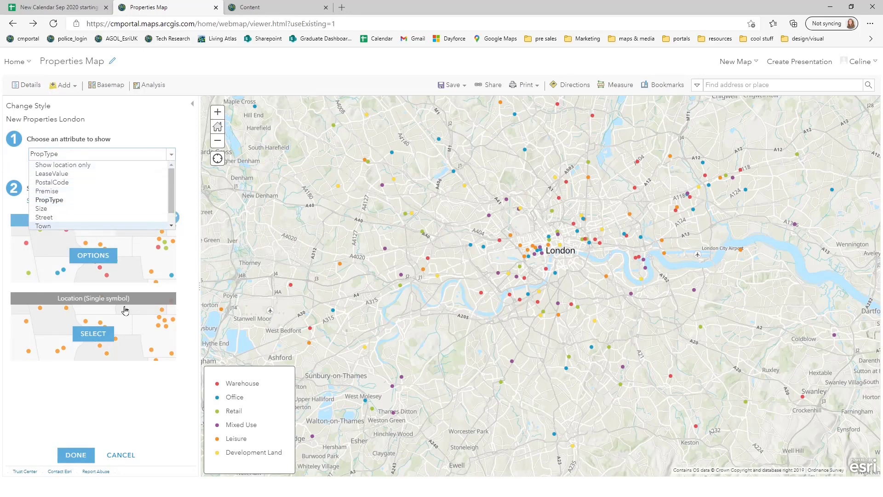
pyautogui.click(75, 454)
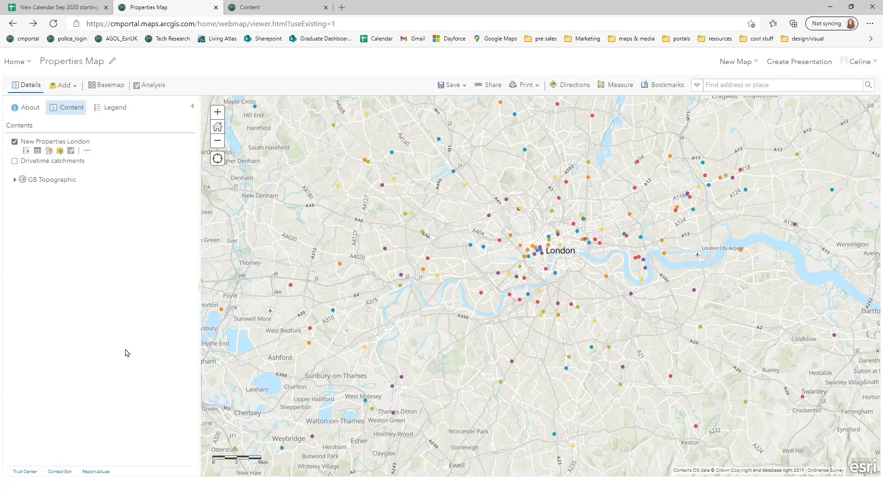
# Turn on the Drivetime catchments layer in the web map and compare it with the source layer in ArcGIS Pro.
pyautogui.moveTo(601, 286); pyautogui.dragTo(572, 297)
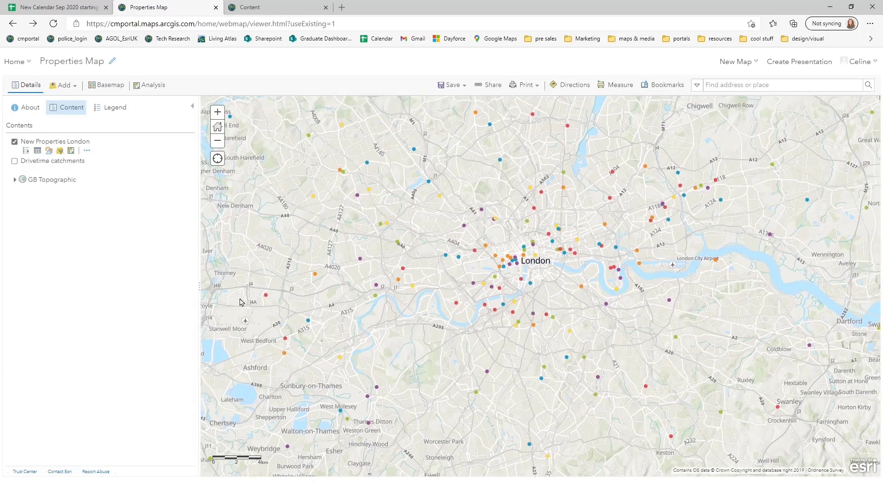
pyautogui.scroll(-1, 289, 279)
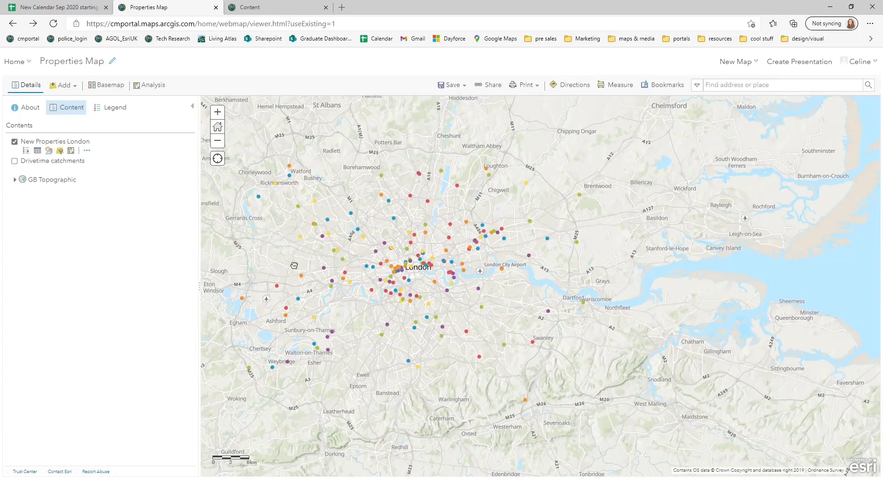
pyautogui.moveTo(291, 263); pyautogui.dragTo(322, 265)
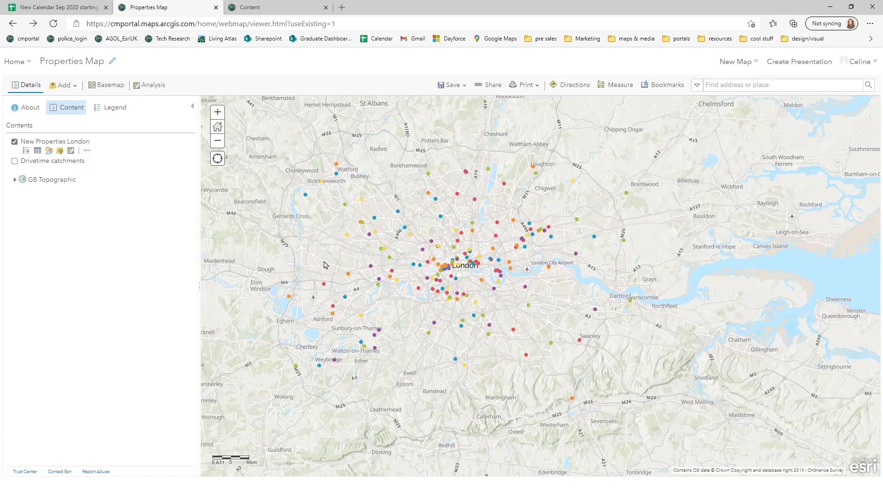
pyautogui.moveTo(324, 265); pyautogui.dragTo(346, 264)
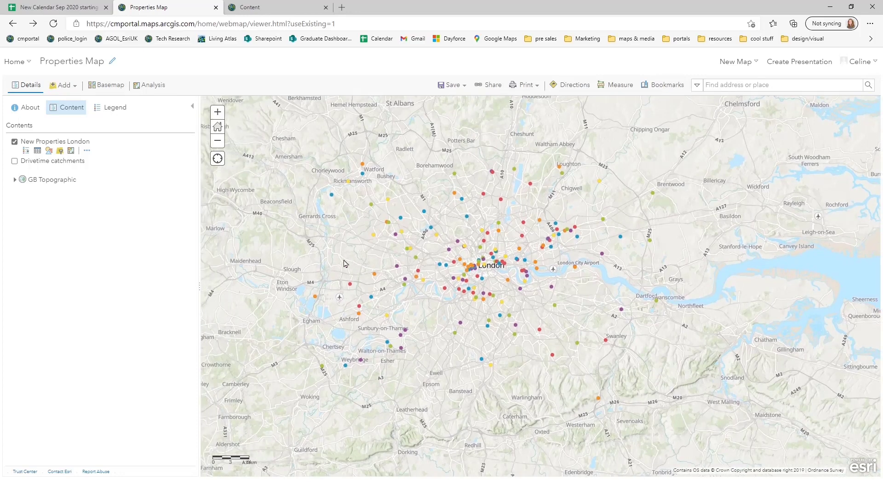
pyautogui.click(15, 162)
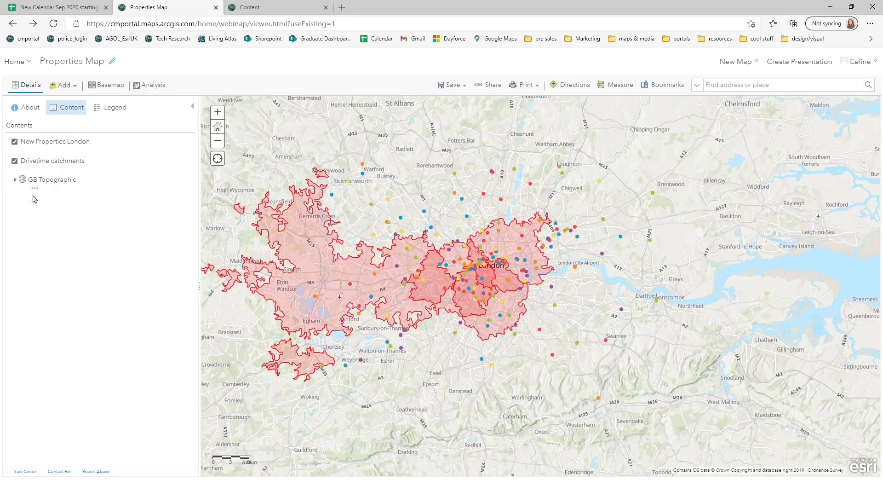
pyautogui.hotkey('alt', 'Tab')
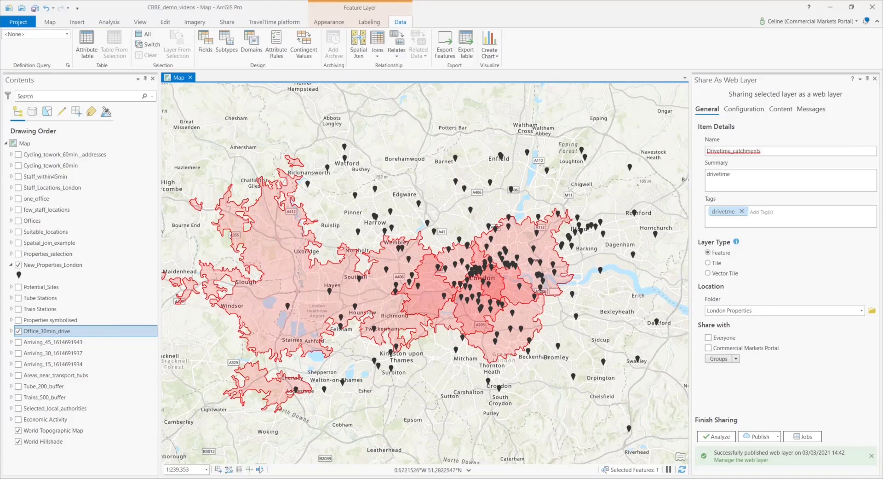
pyautogui.hotkey('alt', 'Tab')
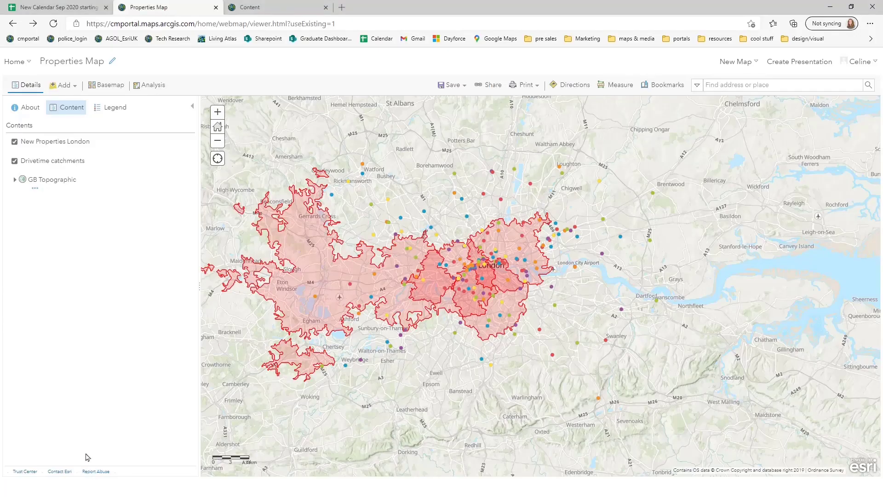
# Add the Drivetime_catchments layer from My Content to the web map and return to the map's contents list.
pyautogui.click(64, 86)
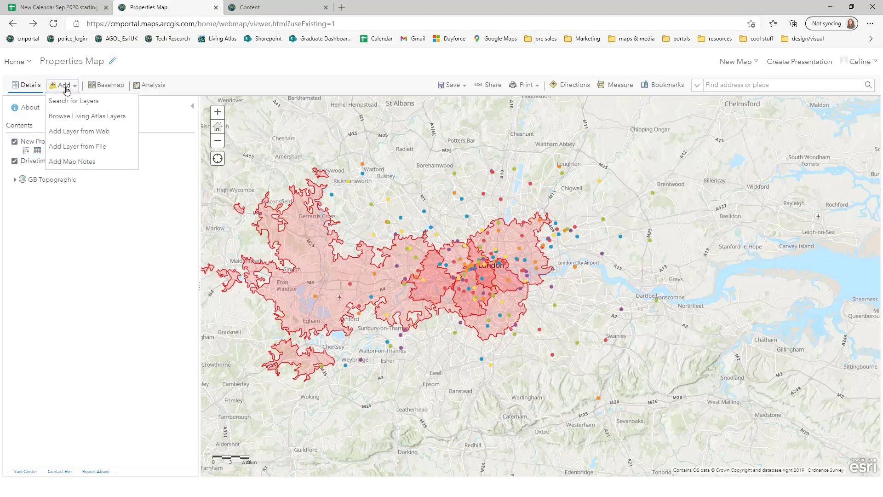
pyautogui.click(68, 102)
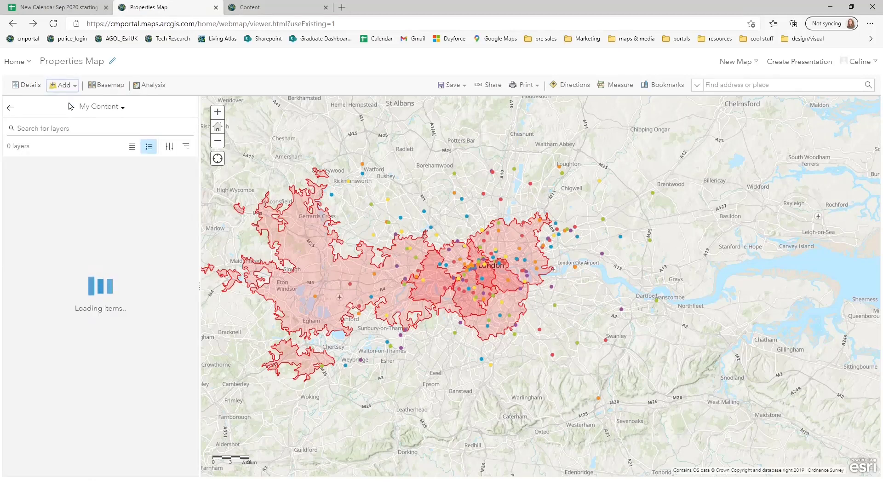
pyautogui.click(101, 110)
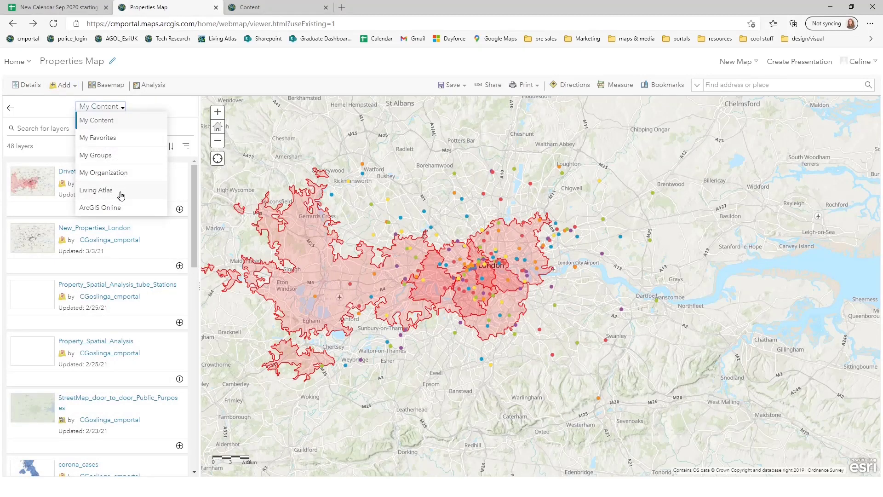
pyautogui.click(64, 107)
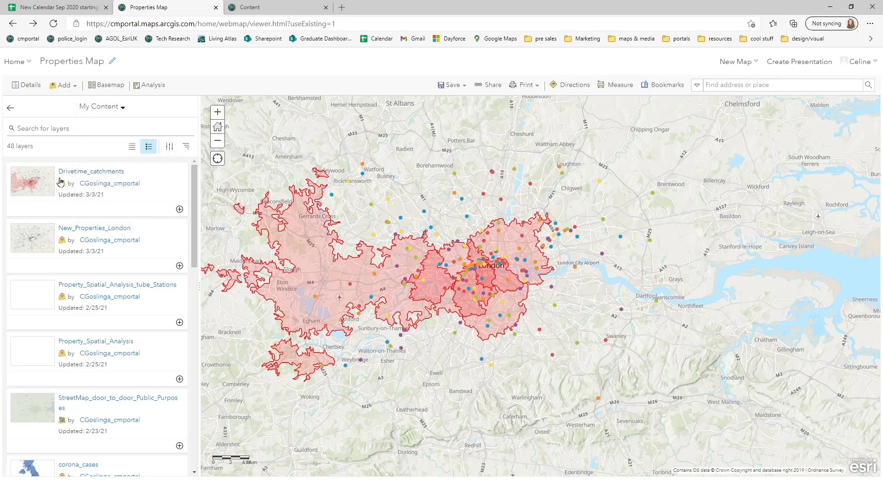
pyautogui.click(179, 210)
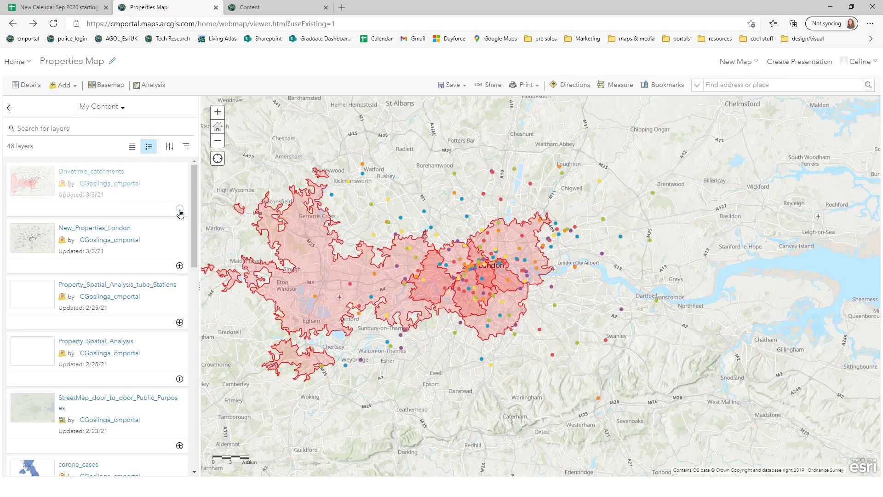
pyautogui.click(10, 109)
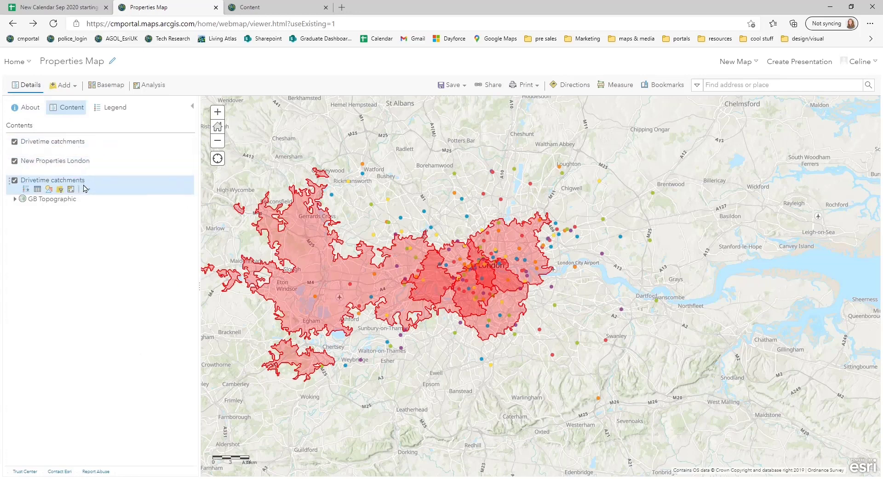
# Remove the duplicate Drivetime catchments layer above New Properties London from the web map.
pyautogui.click(87, 152)
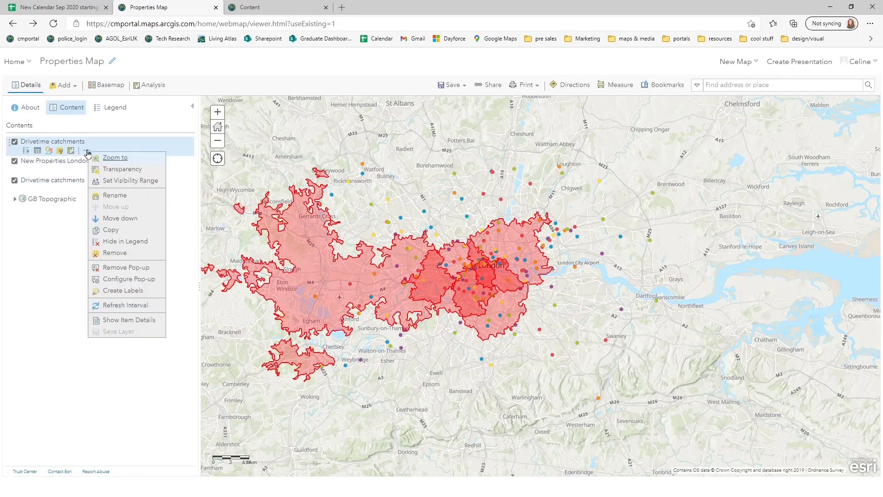
pyautogui.click(125, 253)
pyautogui.click(422, 292)
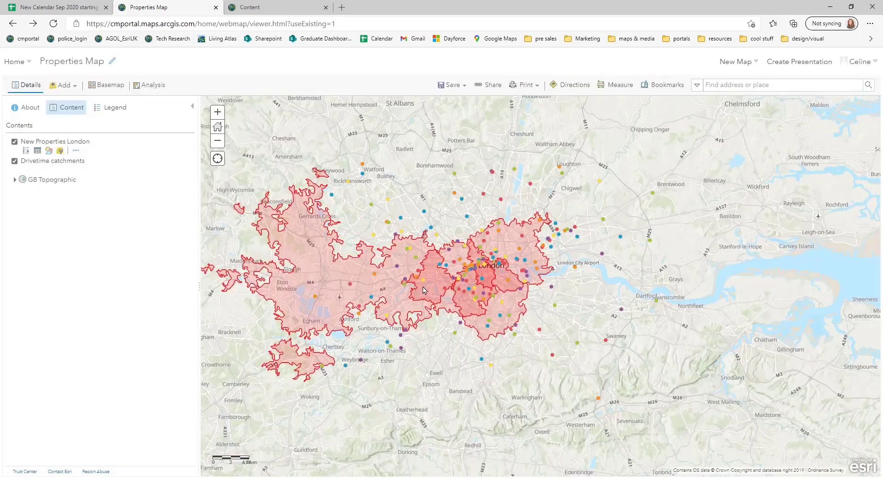
# Recentre the map on the drivetime catchments and properties and save the web map.
pyautogui.moveTo(425, 267); pyautogui.dragTo(466, 279)
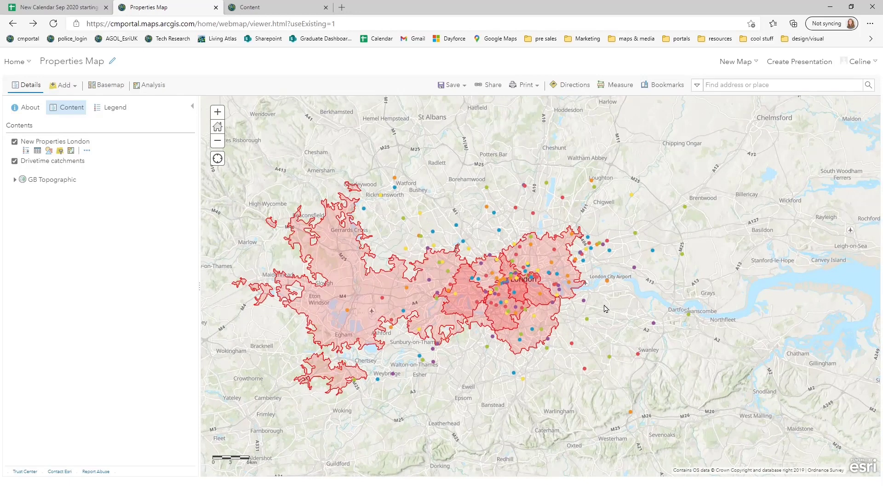
pyautogui.click(452, 85)
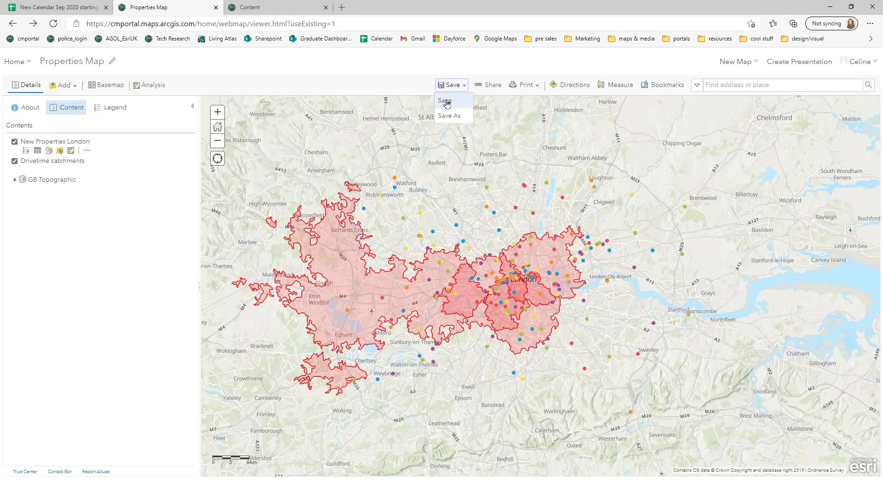
pyautogui.click(448, 103)
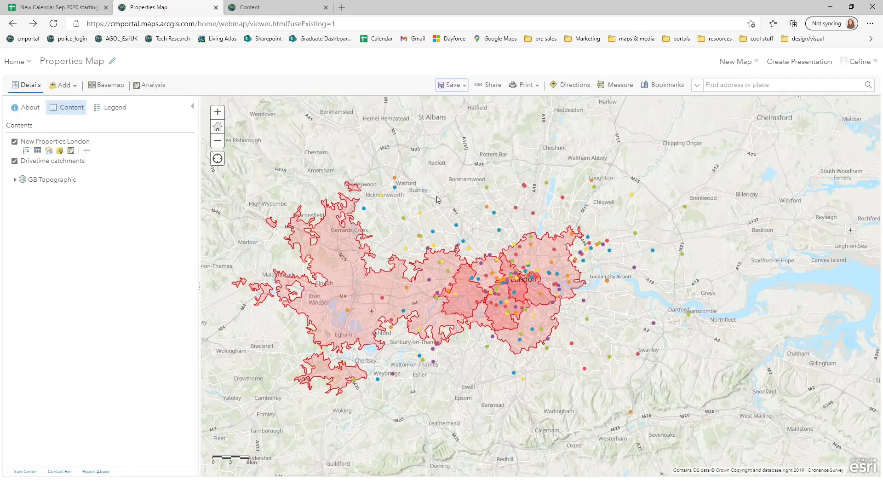
# Share the map as a new web app based on the Interactive Legend configurable app template.
pyautogui.click(490, 87)
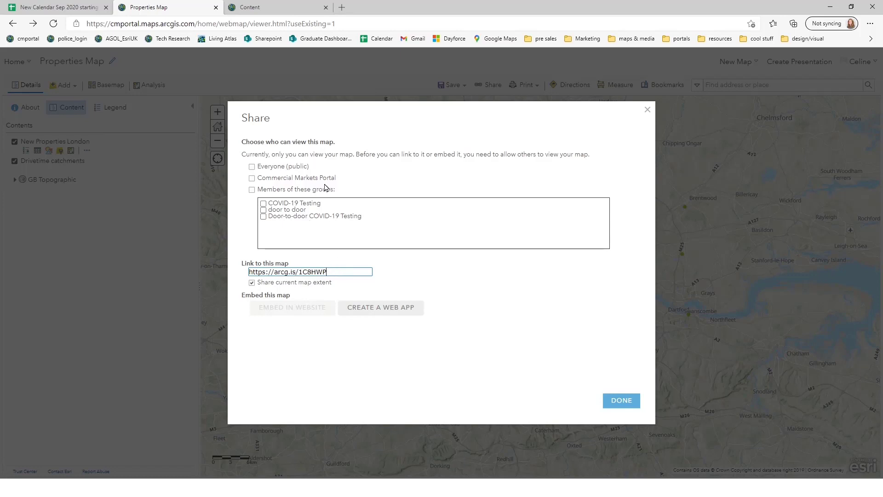
pyautogui.click(378, 309)
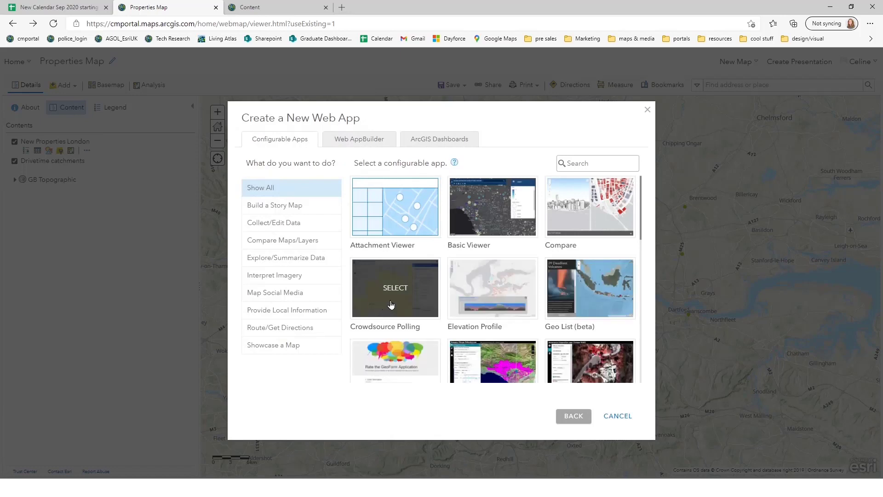
pyautogui.scroll(-1, 392, 300)
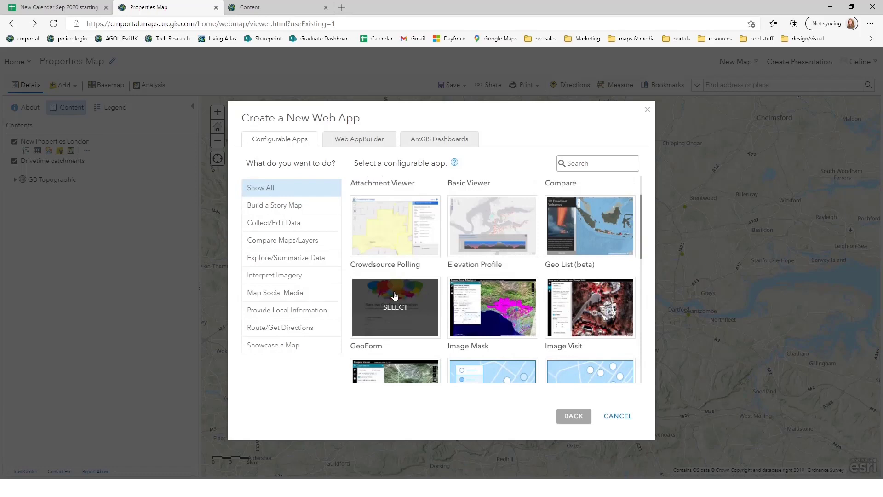
pyautogui.scroll(-1, 395, 296)
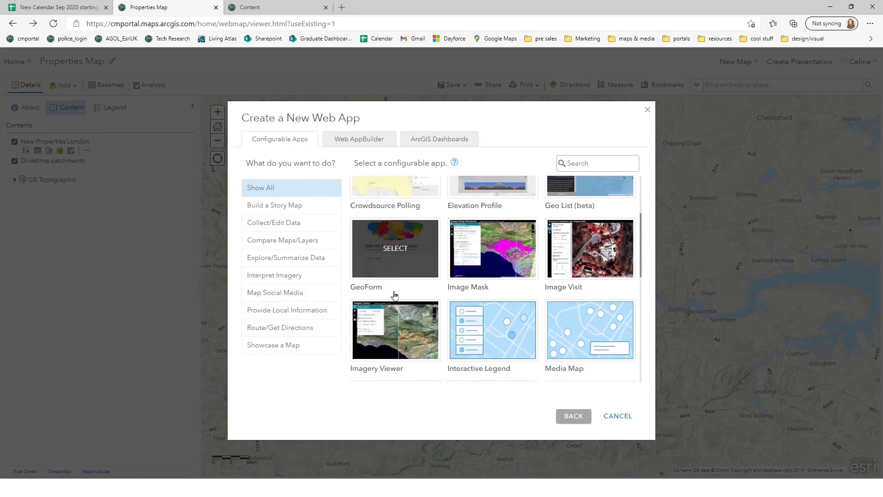
pyautogui.scroll(-1, 394, 296)
pyautogui.scroll(-1, 394, 296)
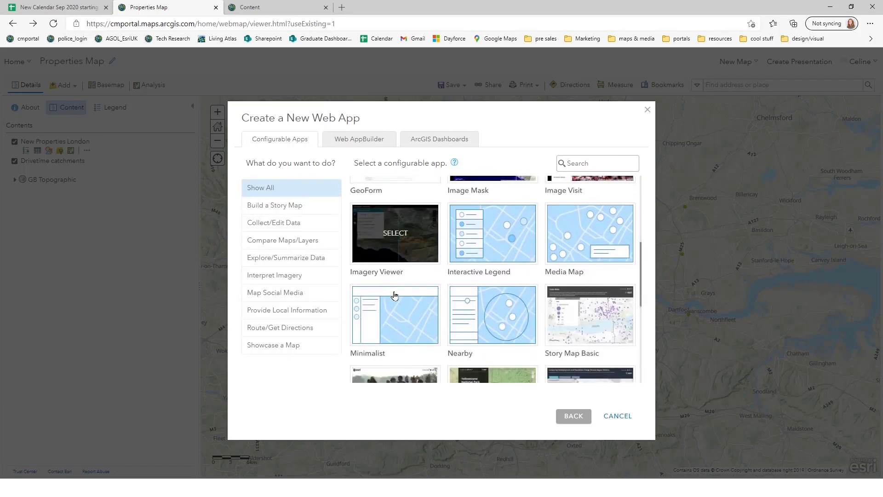
pyautogui.scroll(-1, 395, 296)
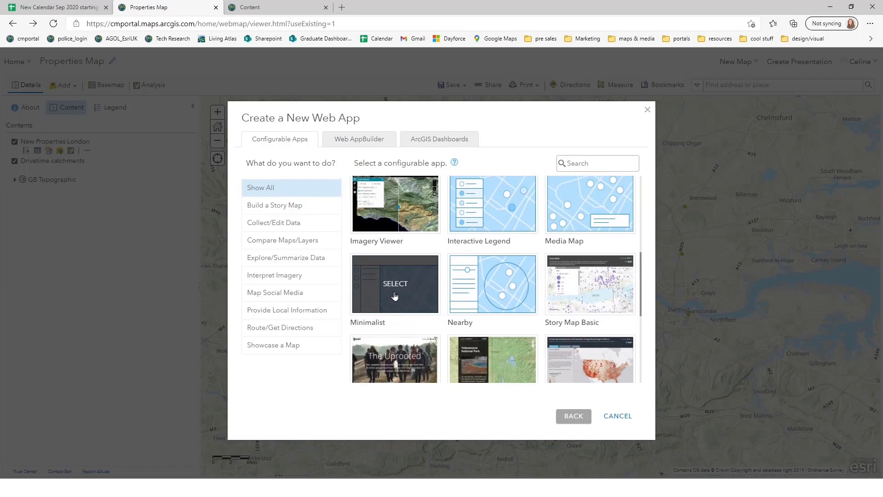
pyautogui.scroll(-1, 394, 296)
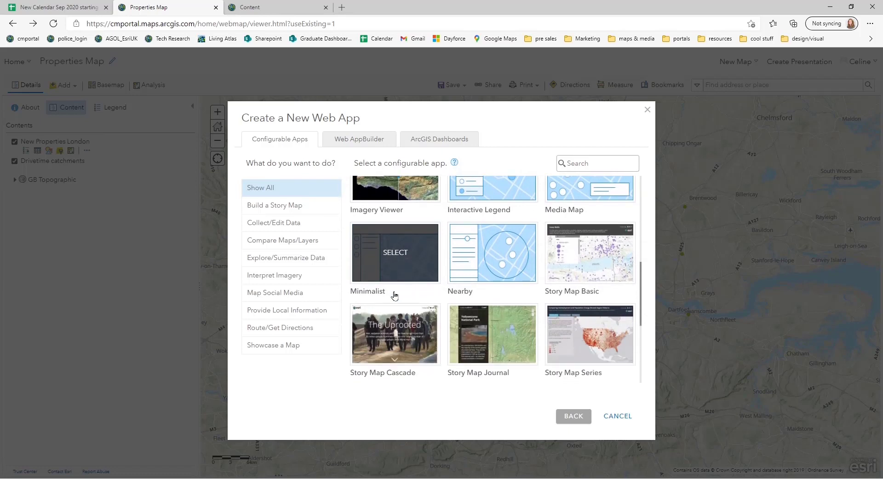
pyautogui.scroll(2, 394, 296)
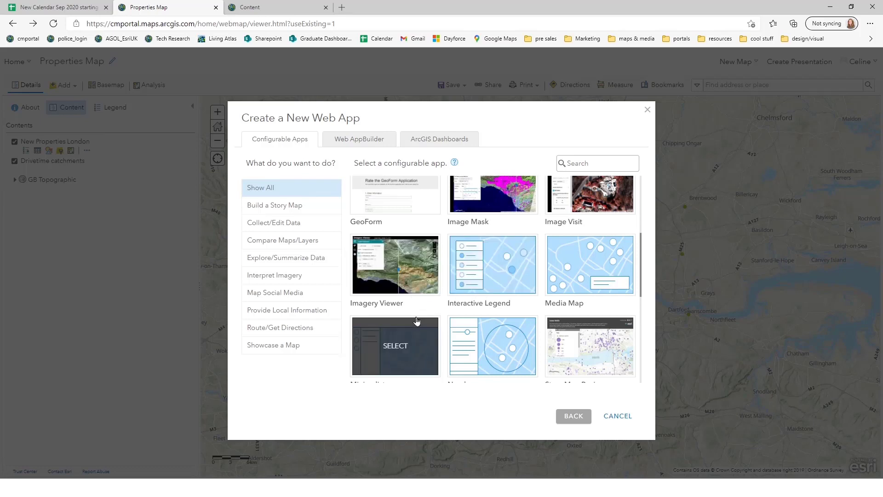
pyautogui.click(491, 280)
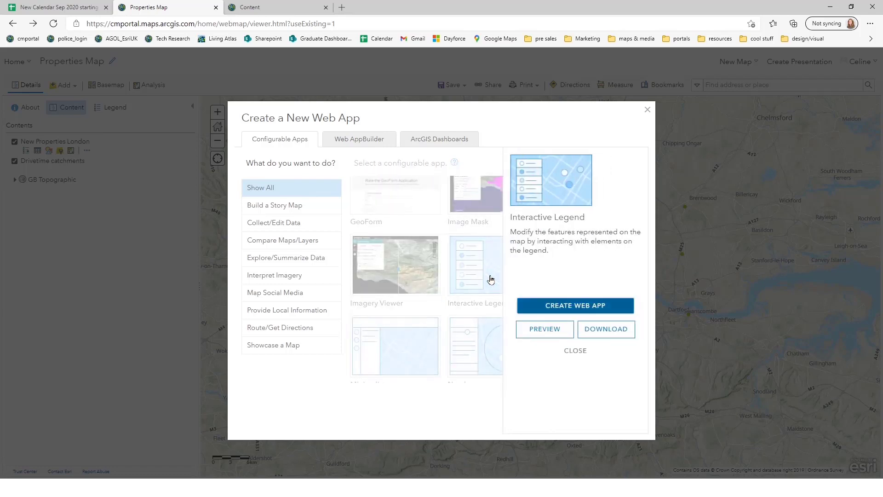
pyautogui.click(540, 308)
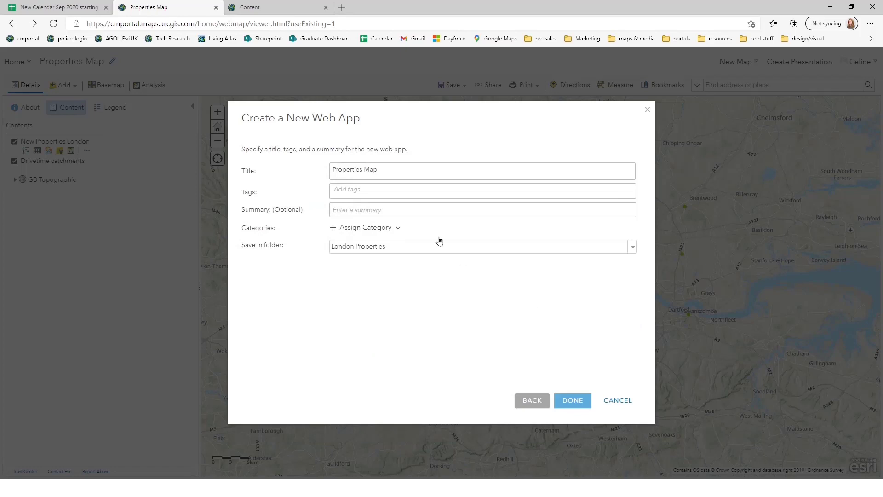
# Create the web app with the tag london and the summary london, and dismiss its welcome introduction.
pyautogui.click(345, 190)
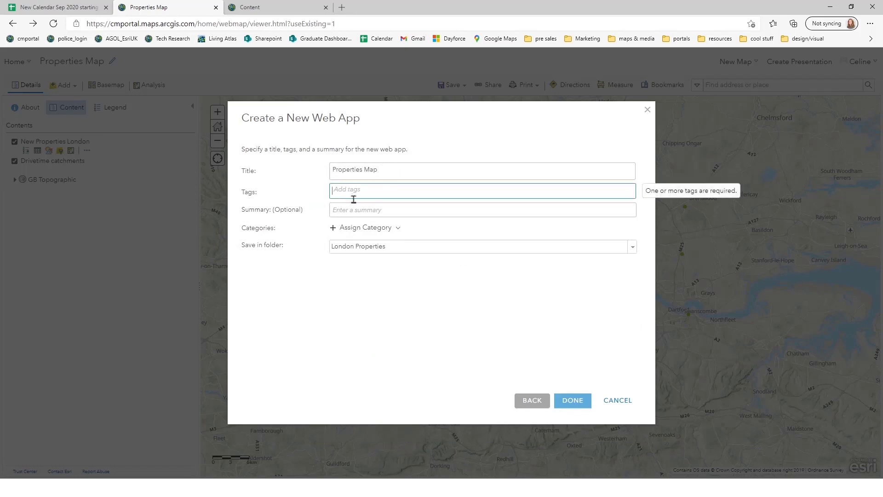
pyautogui.write('london')
pyautogui.press('Return')
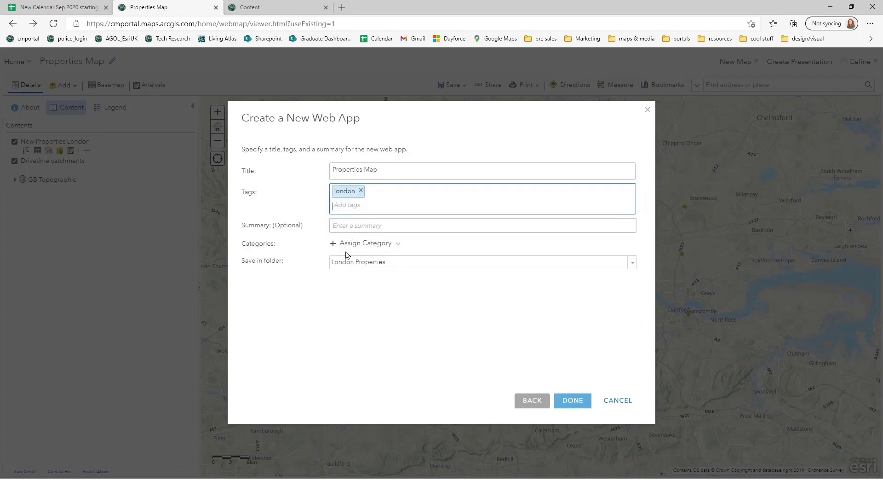
pyautogui.click(364, 225)
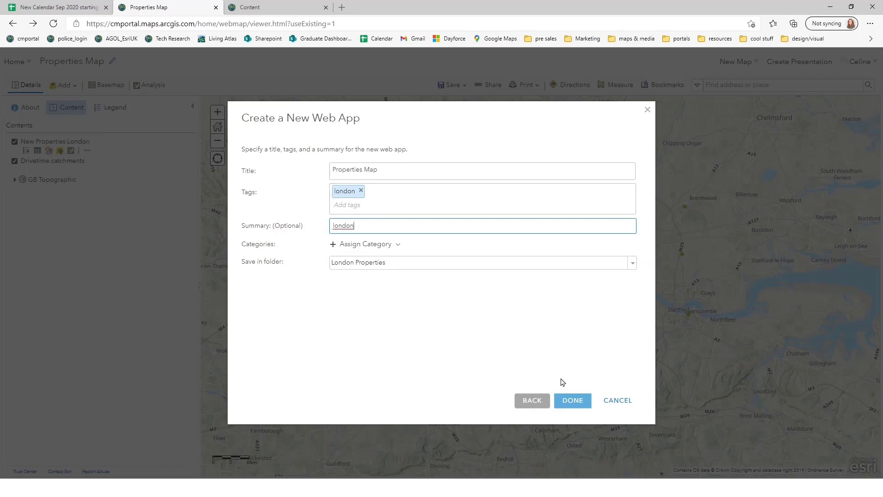
pyautogui.click(580, 403)
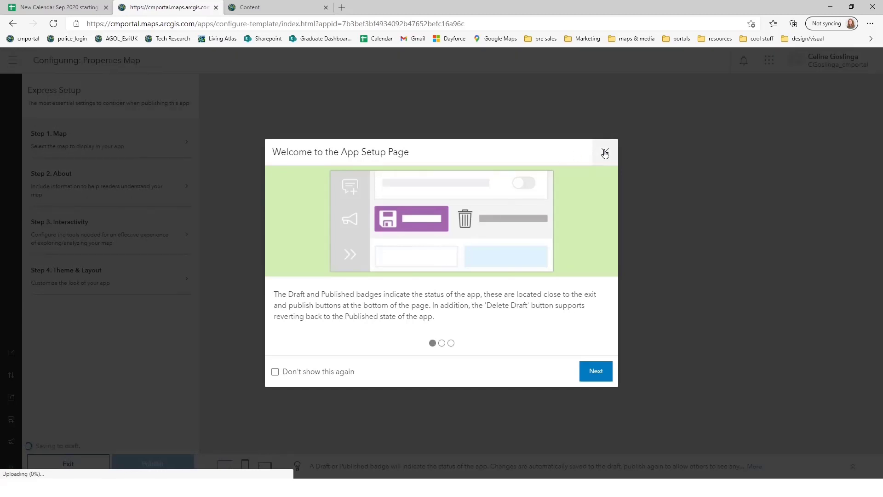
pyautogui.click(605, 153)
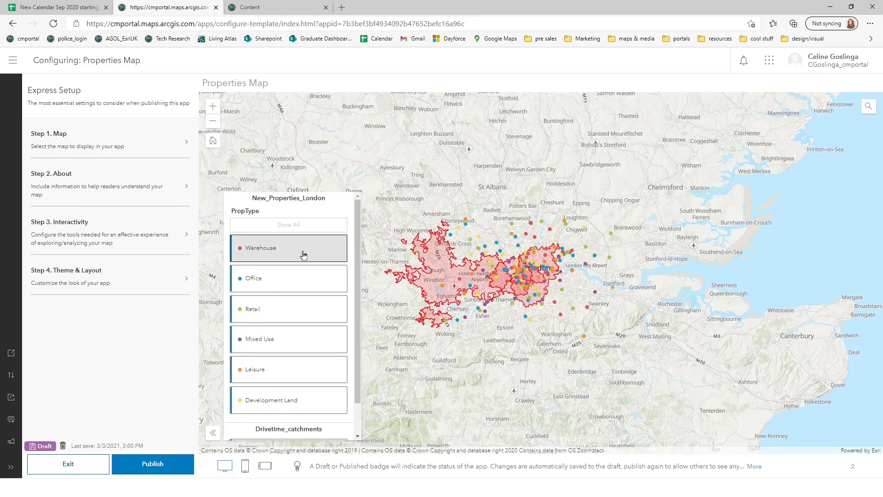
# Test the interactive legend by filtering the properties to the Office, Mixed Use and Retail types.
pyautogui.click(303, 255)
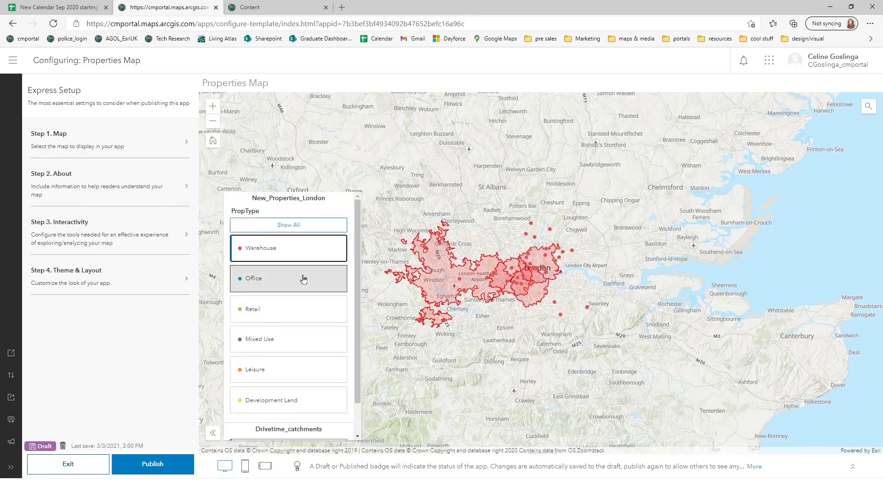
pyautogui.click(303, 278)
pyautogui.click(305, 253)
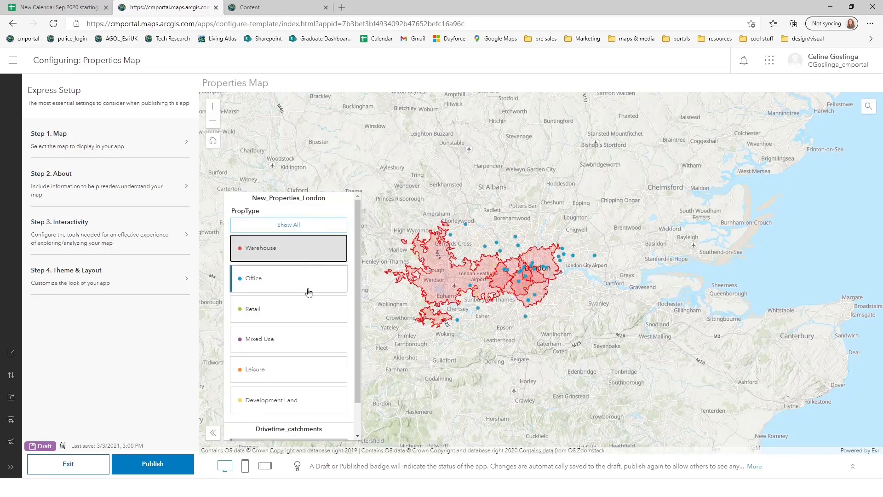
pyautogui.click(305, 340)
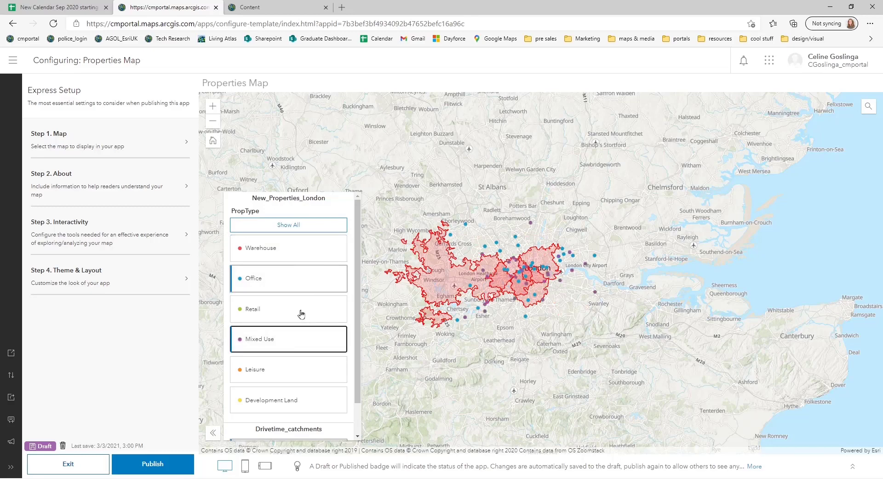
pyautogui.click(302, 317)
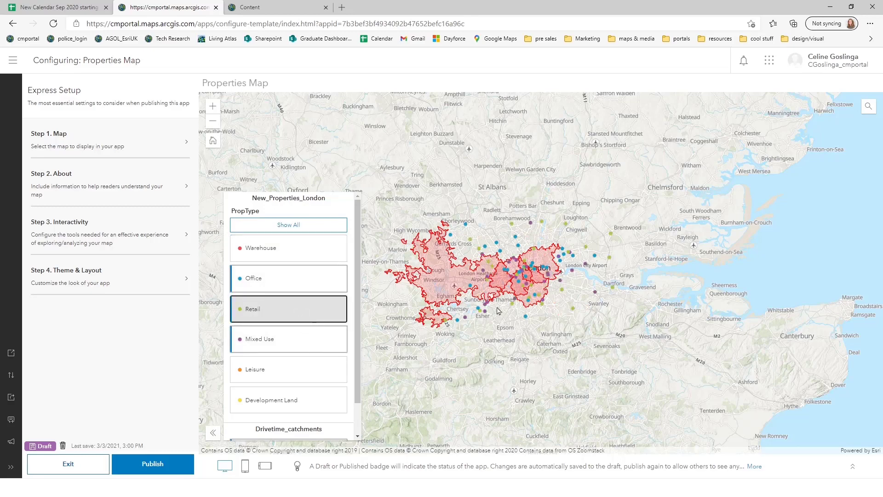
# Inspect the filtered properties around central London and hide the Drivetime_catchments layer through the interactive legend.
pyautogui.scroll(2, 532, 266)
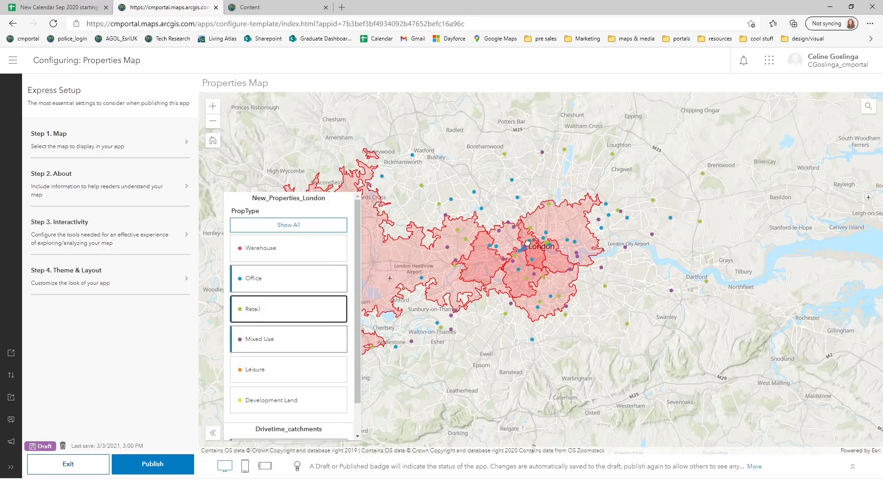
pyautogui.scroll(2, 528, 243)
pyautogui.scroll(-1, 529, 241)
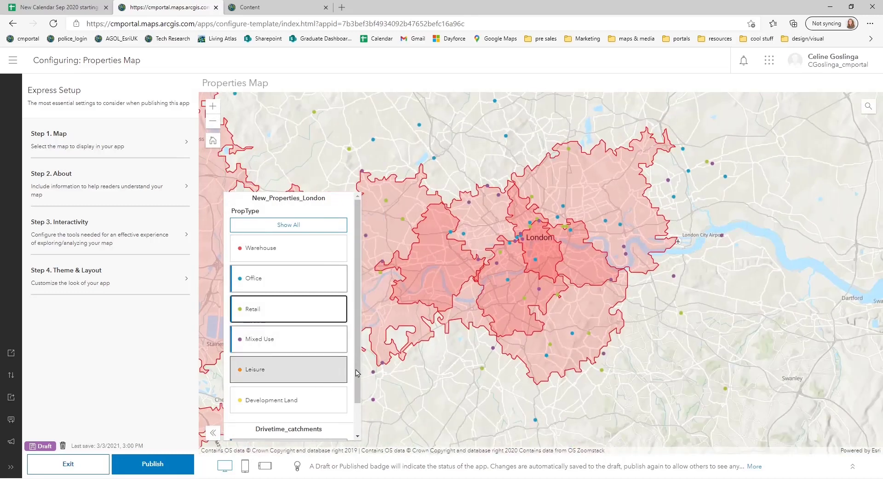
pyautogui.scroll(-2, 294, 395)
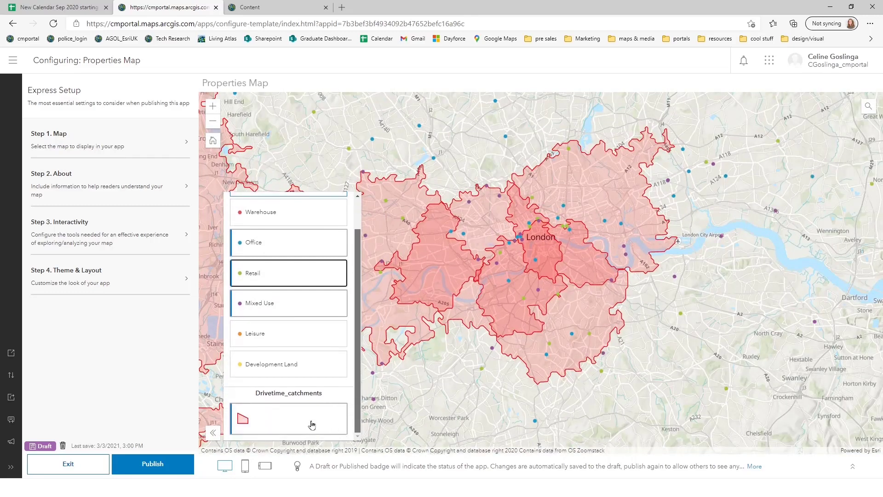
pyautogui.click(312, 424)
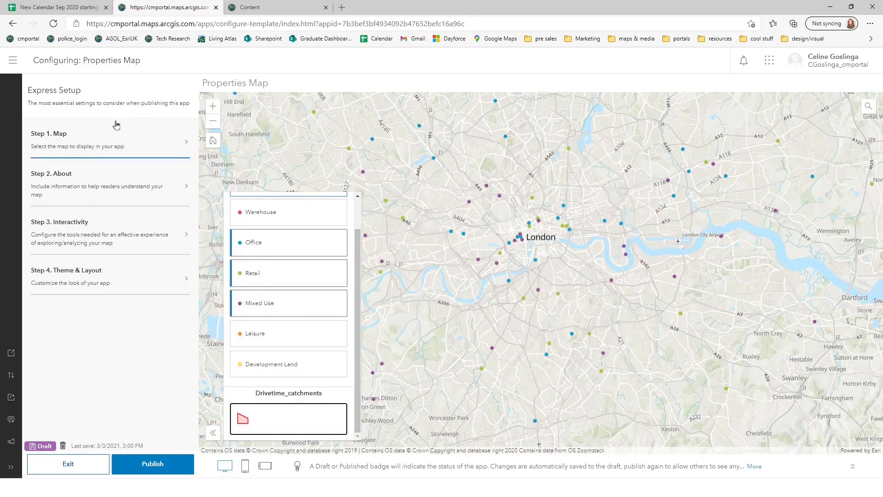
# Keep the app's map and title in the Map and About setup, and enable the Zoom To button under Interactivity.
pyautogui.click(64, 144)
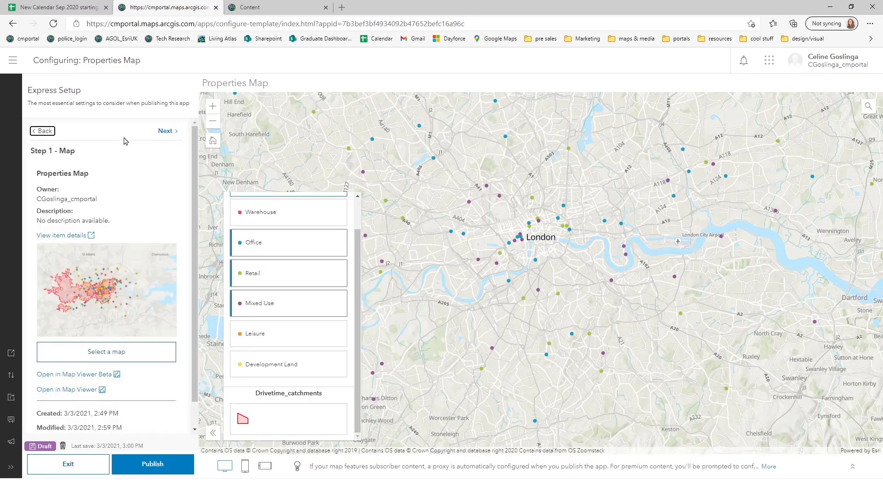
pyautogui.click(168, 132)
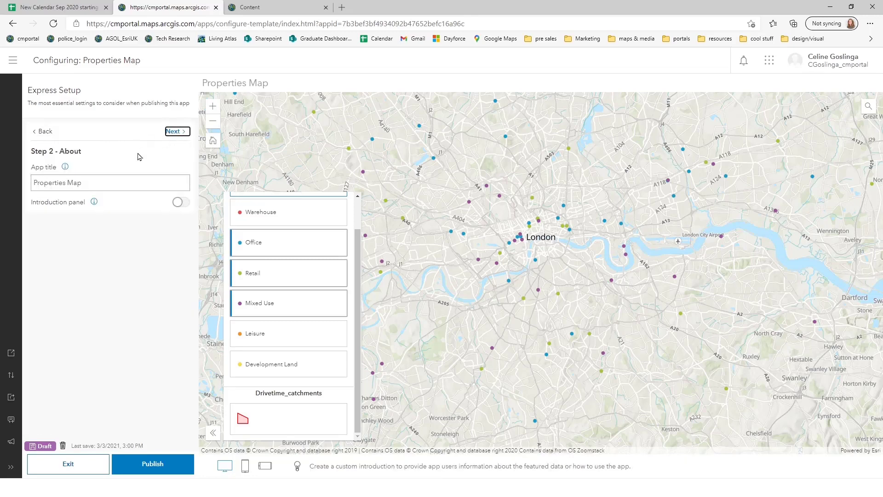
pyautogui.click(106, 180)
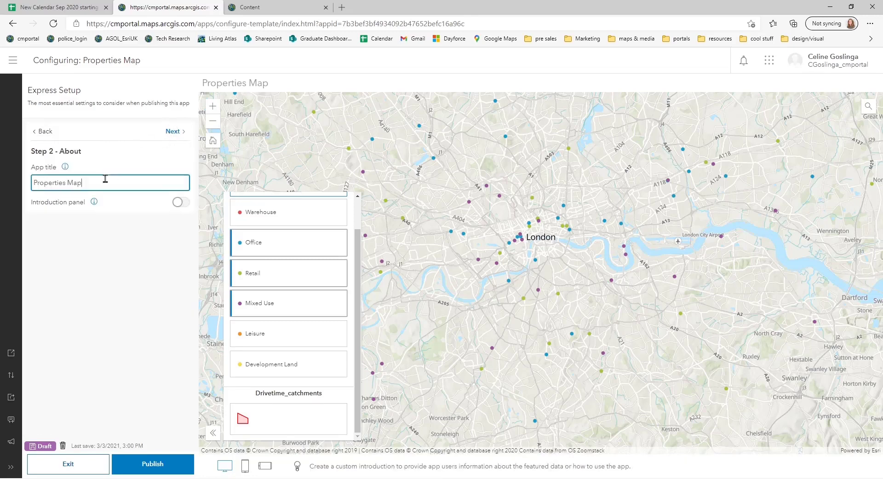
pyautogui.click(173, 132)
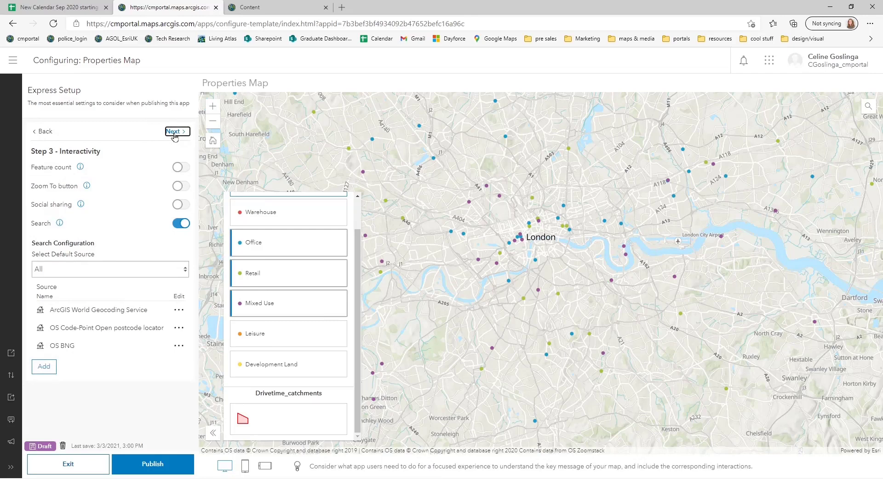
pyautogui.click(181, 186)
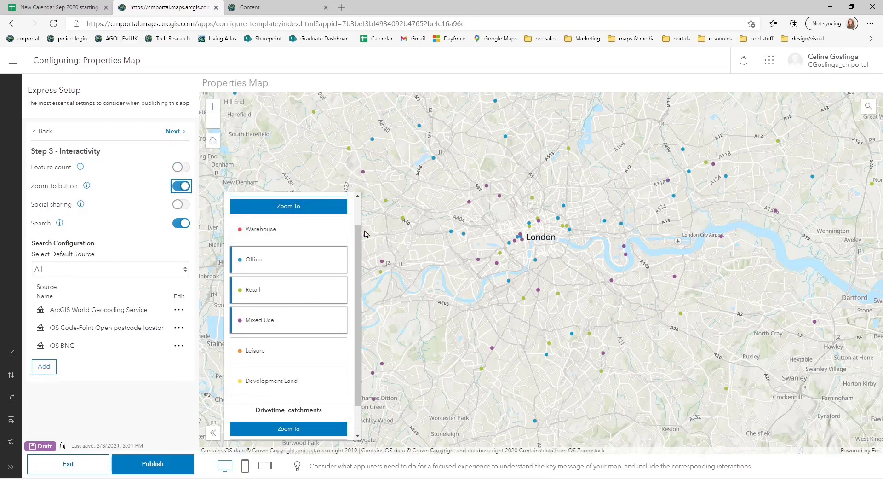
# Test Zoom To on the filtered New_Properties_London features and proceed to the Theme & Layout setup.
pyautogui.scroll(1, 360, 233)
pyautogui.scroll(1, 361, 233)
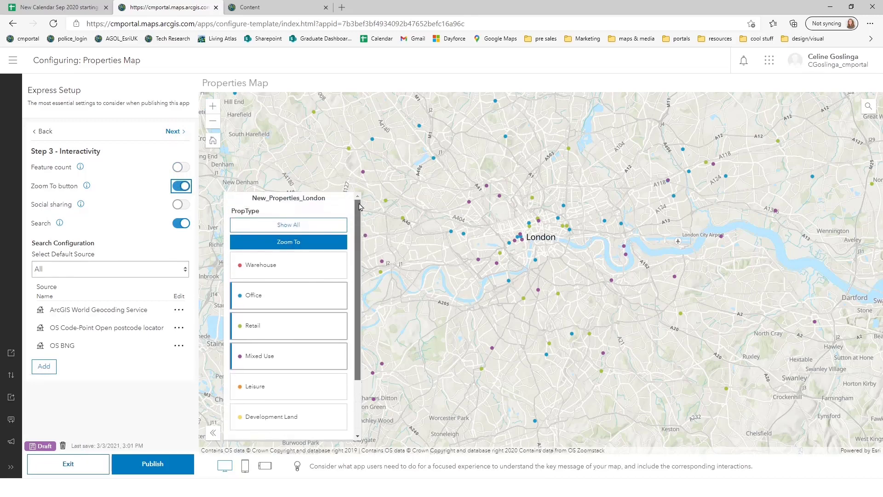
pyautogui.click(329, 247)
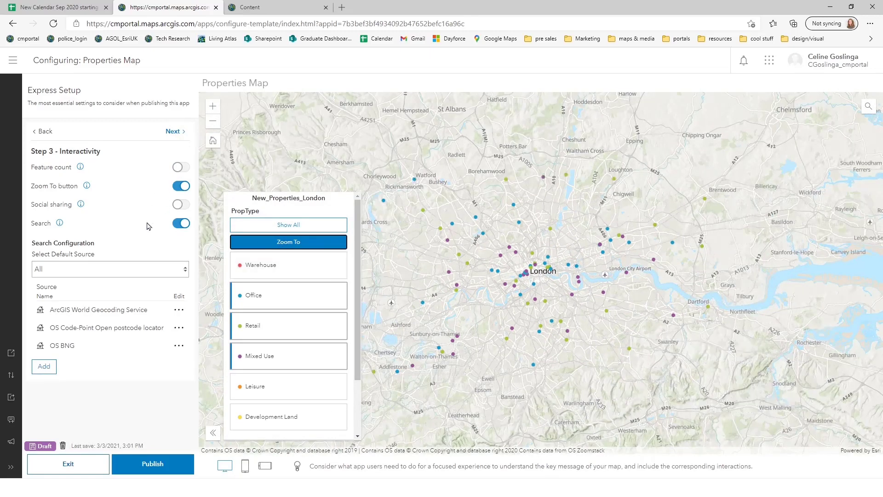
pyautogui.click(173, 132)
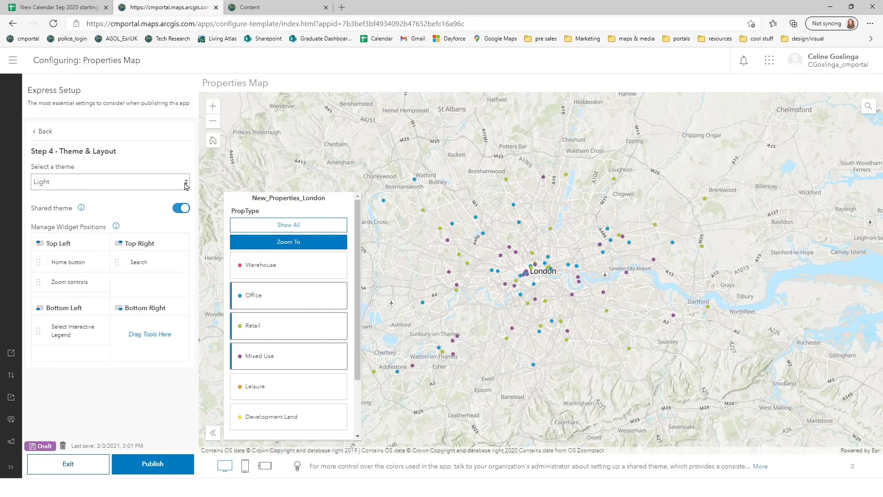
# Try the Dark theme for the app and switch back to the Light theme.
pyautogui.click(185, 184)
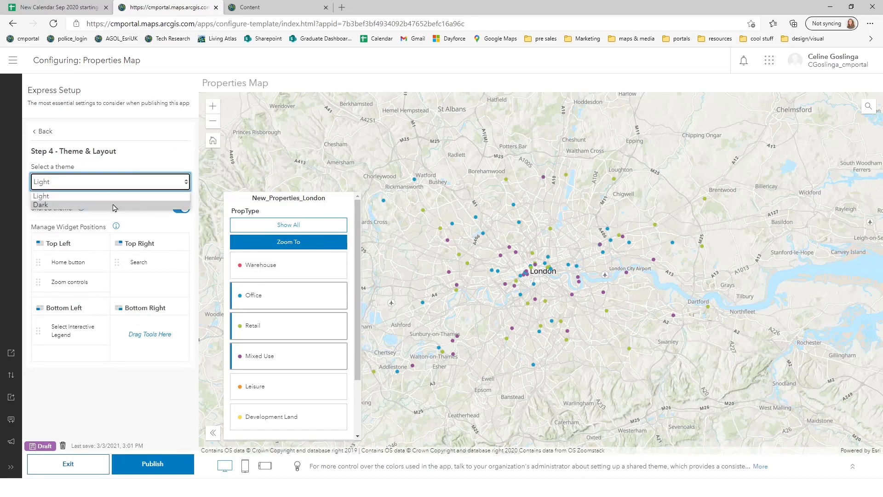
pyautogui.click(115, 205)
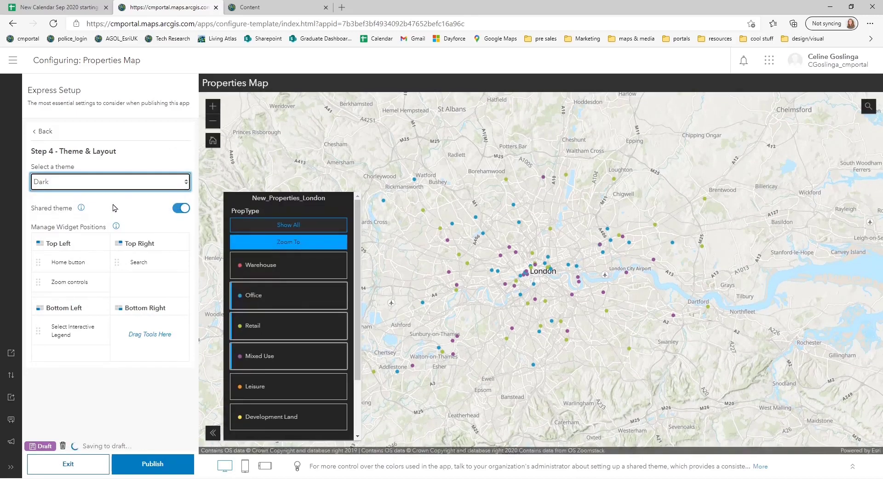
pyautogui.click(180, 186)
pyautogui.click(172, 197)
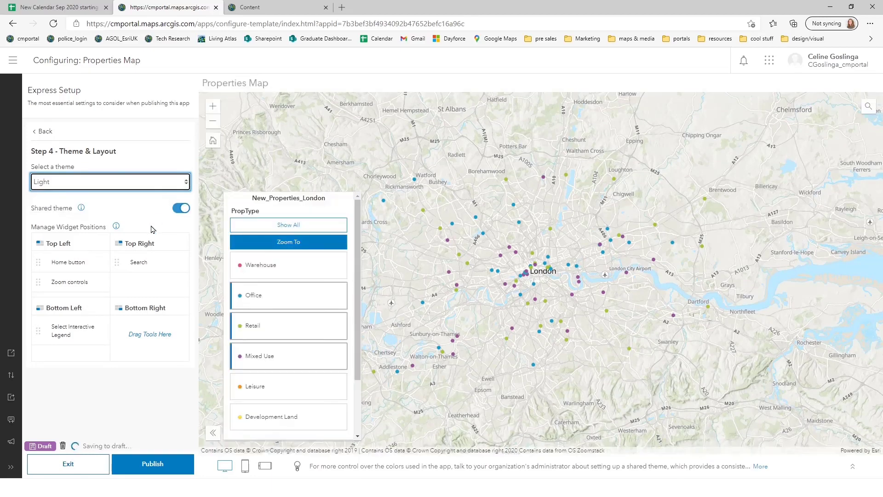
# Move the Select Interactive Legend widget to the Bottom Right position and show all property types in the legend.
pyautogui.click(70, 331)
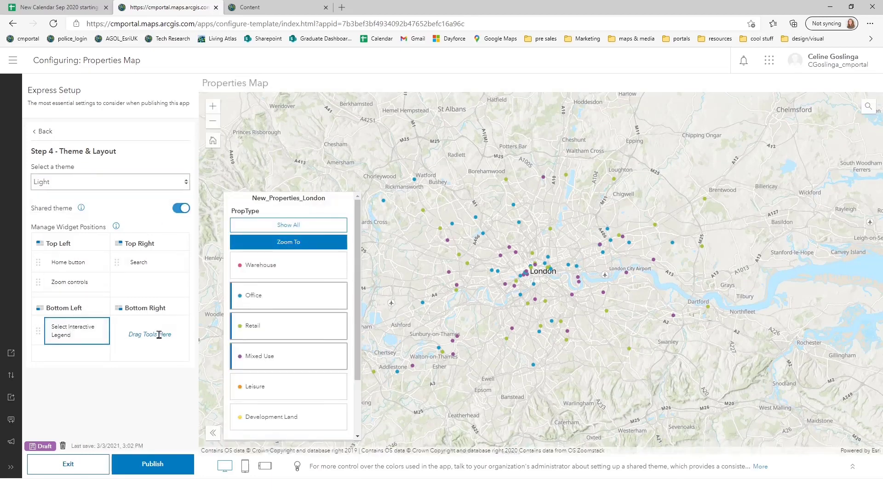
pyautogui.moveTo(40, 331); pyautogui.dragTo(129, 332)
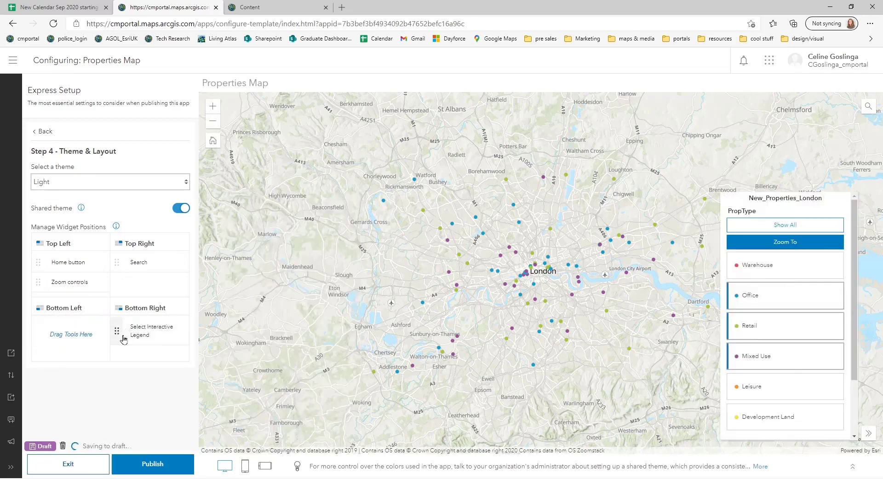
pyautogui.click(788, 227)
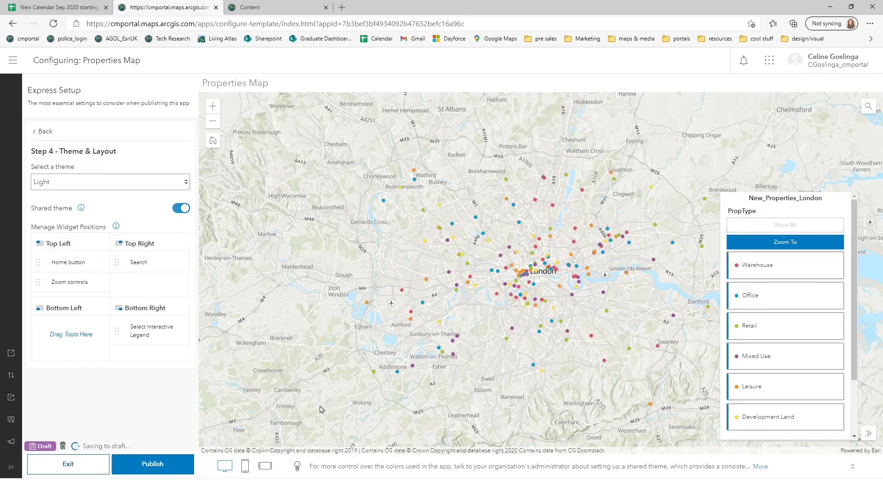
# Preview the app in mobile landscape and portrait layouts, and return to the desktop preview.
pyautogui.click(265, 465)
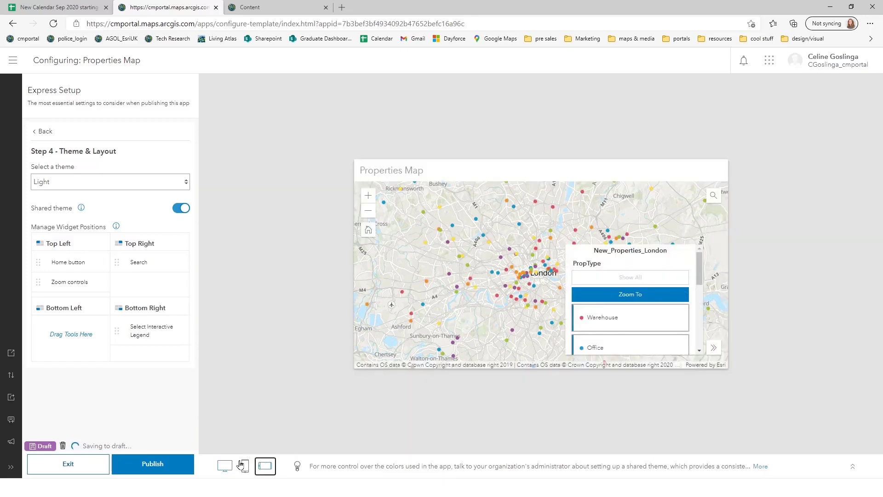
pyautogui.click(244, 466)
pyautogui.click(225, 467)
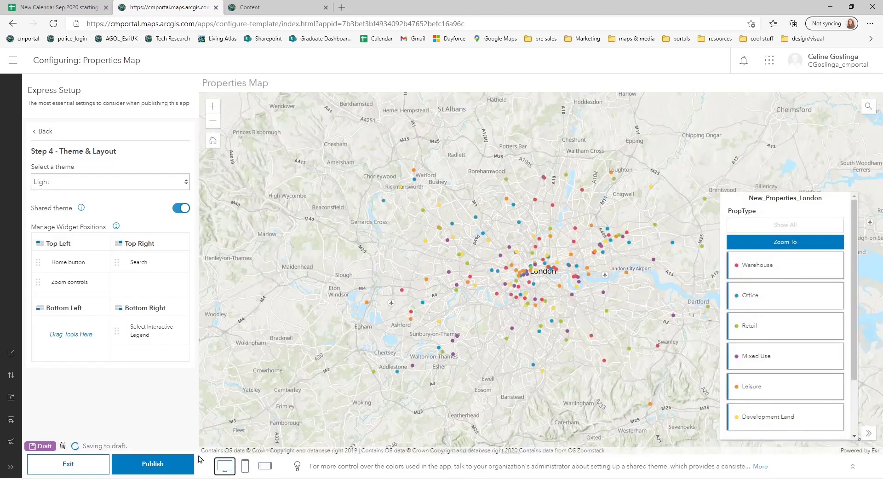
# Publish the configured Properties Map app, confirm publication and dismiss the completion dialog.
pyautogui.click(161, 465)
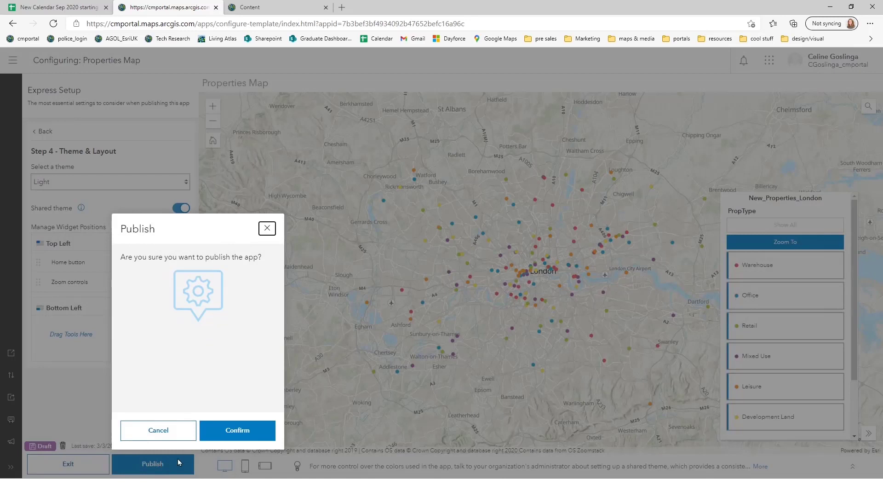
pyautogui.click(227, 435)
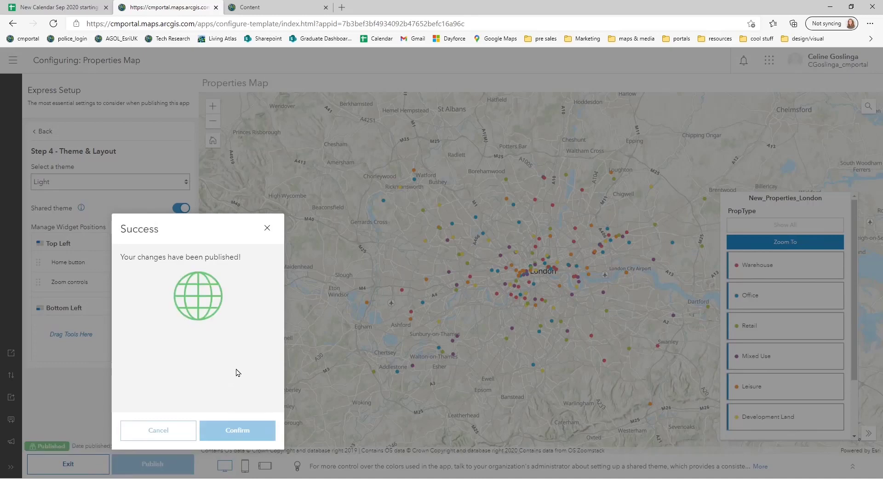
pyautogui.click(268, 228)
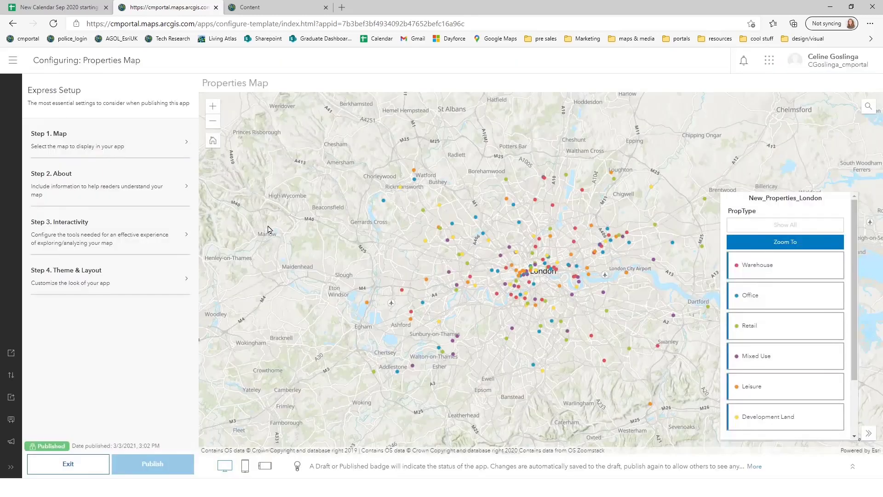
# Launch the published Properties Map app and examine the properties and drivetime catchments around central London.
pyautogui.click(11, 353)
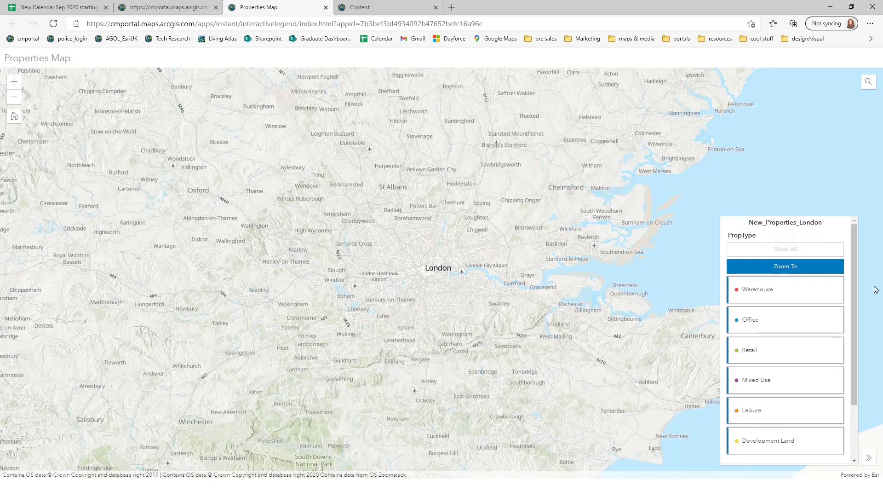
pyautogui.click(815, 268)
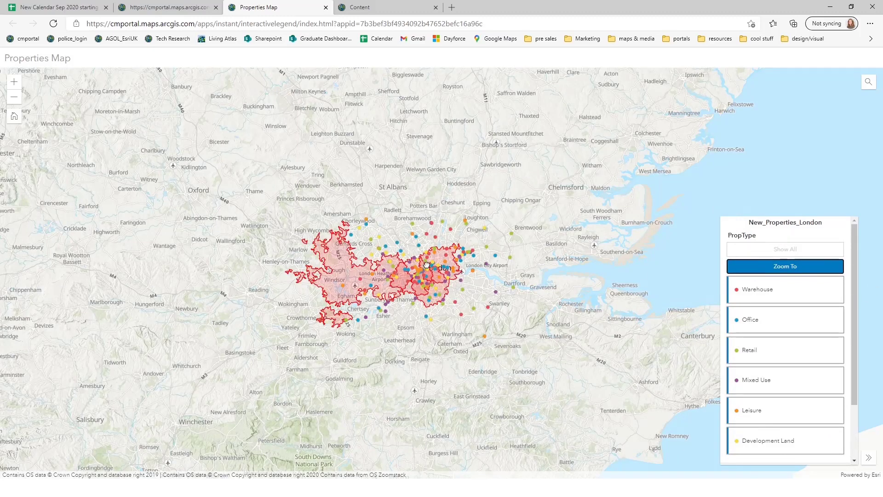
pyautogui.scroll(2, 427, 265)
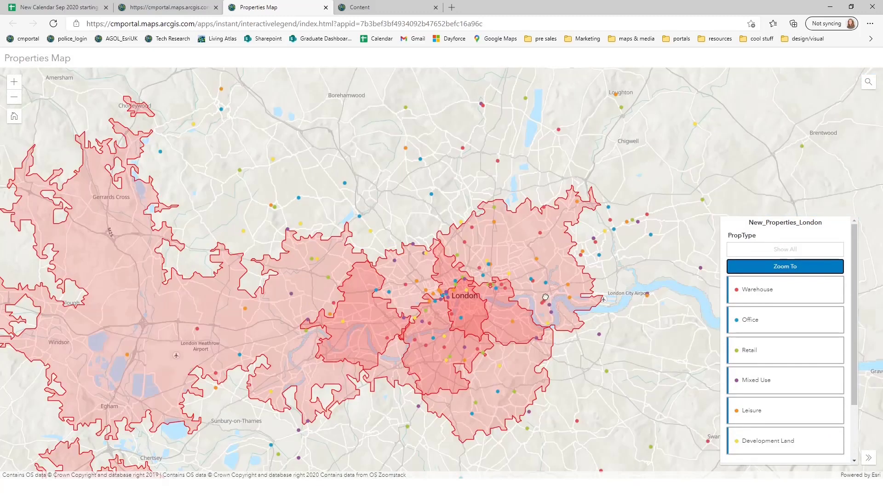
pyautogui.click(490, 267)
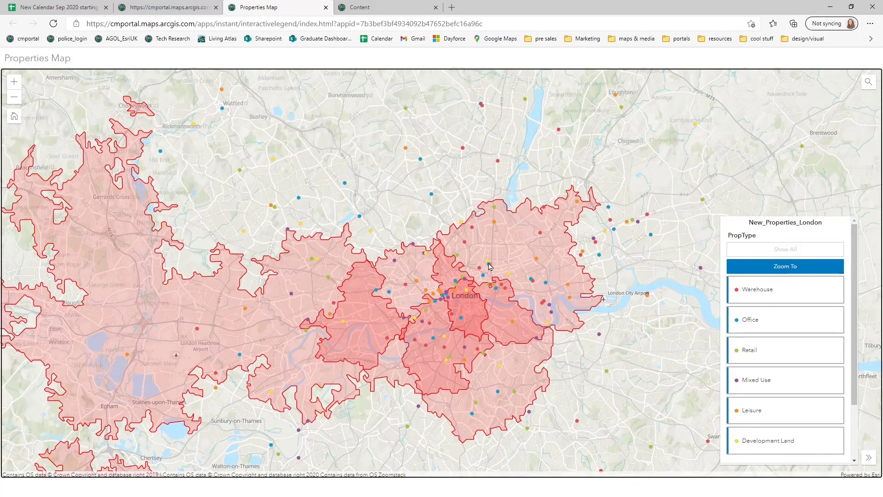
pyautogui.click(489, 268)
pyautogui.click(488, 268)
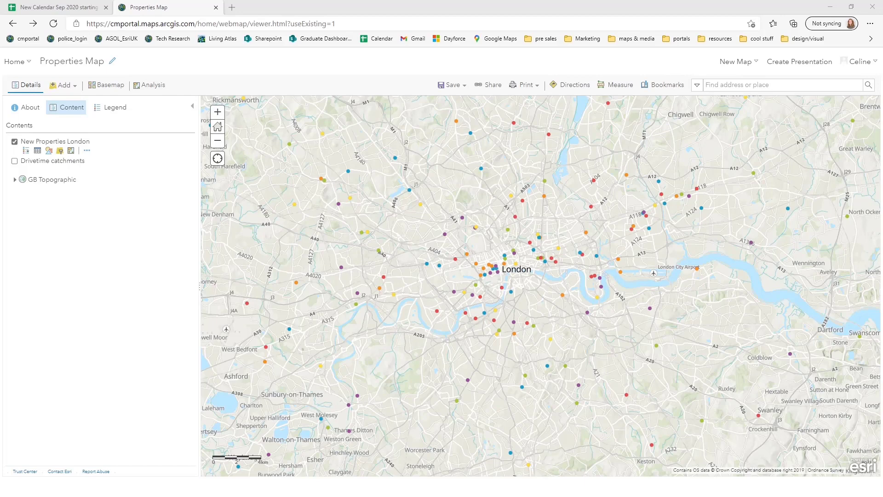
# Inspect the pop-up attributes of a mixed-use property south of central London in the web map, highlighting its property type.
pyautogui.scroll(3, 580, 317)
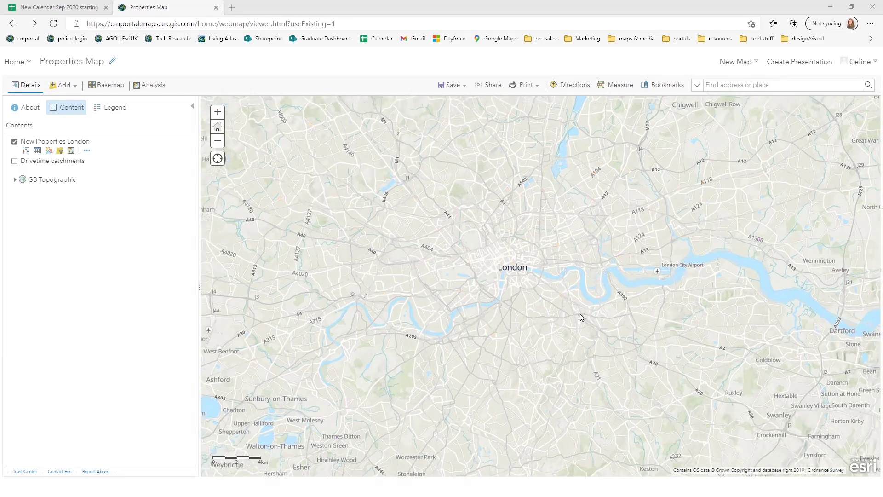
pyautogui.scroll(-3, 581, 317)
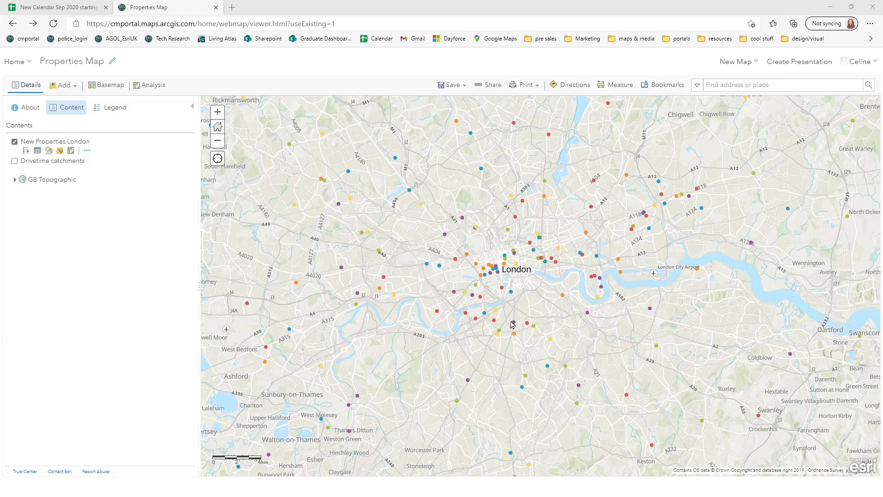
pyautogui.click(514, 323)
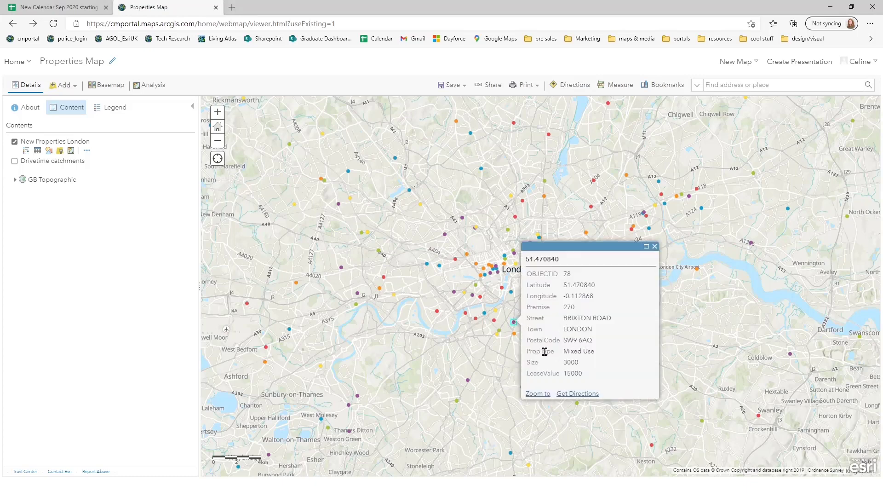
pyautogui.moveTo(541, 352); pyautogui.dragTo(593, 352)
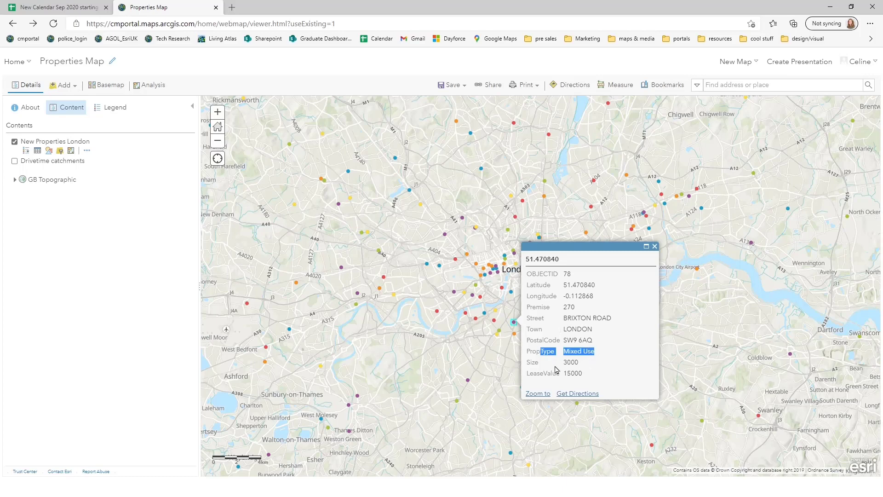
pyautogui.click(655, 246)
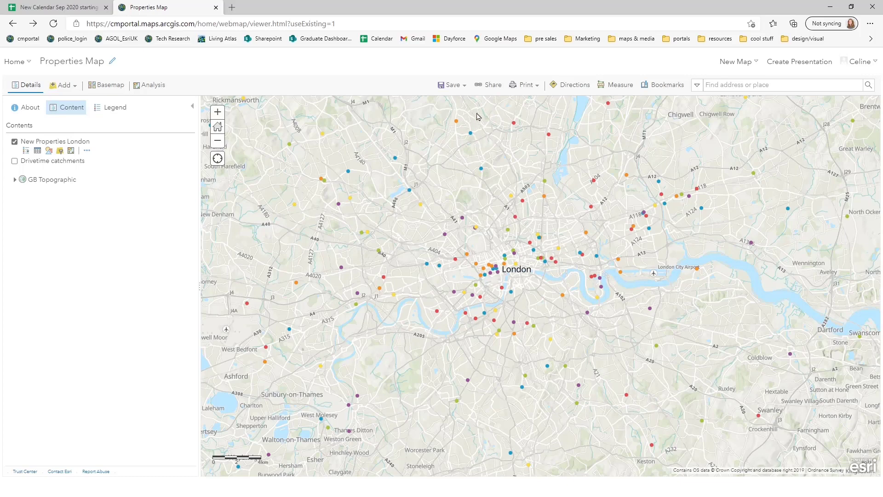
# Start creating a web app from the shared Properties Map, browse the configurable apps and choose Web AppBuilder.
pyautogui.click(489, 87)
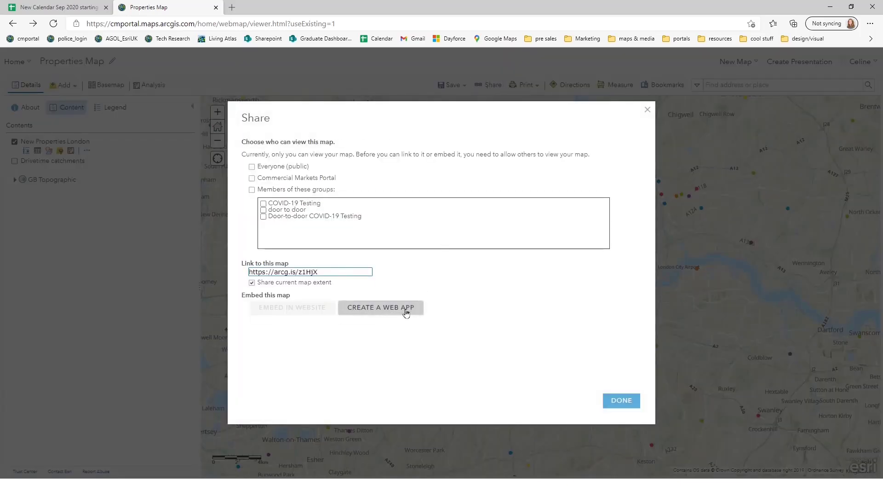
pyautogui.click(406, 313)
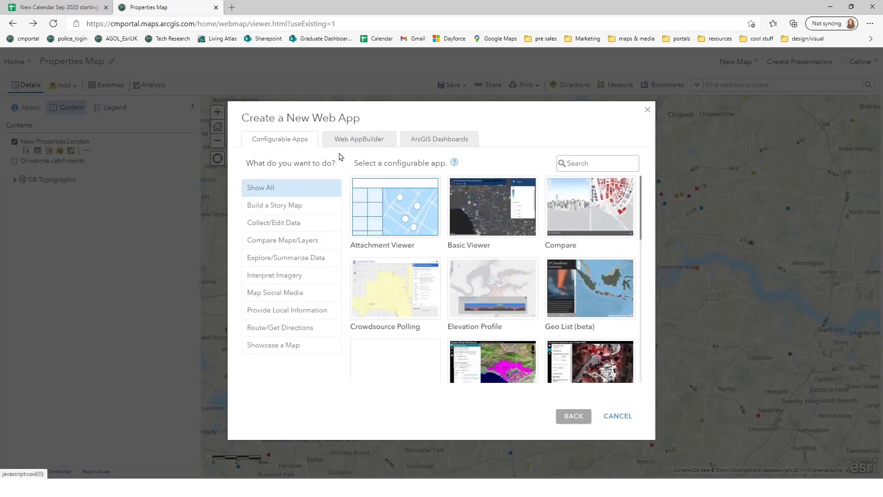
pyautogui.scroll(-3, 391, 218)
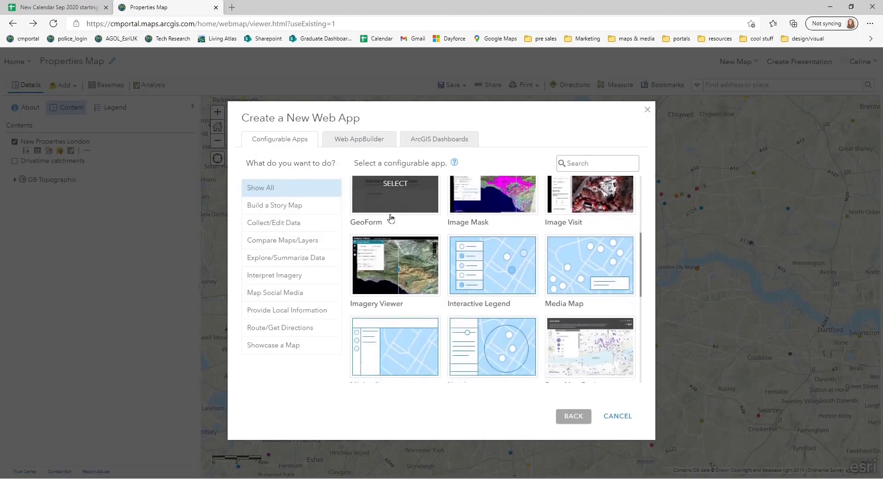
pyautogui.scroll(3, 391, 216)
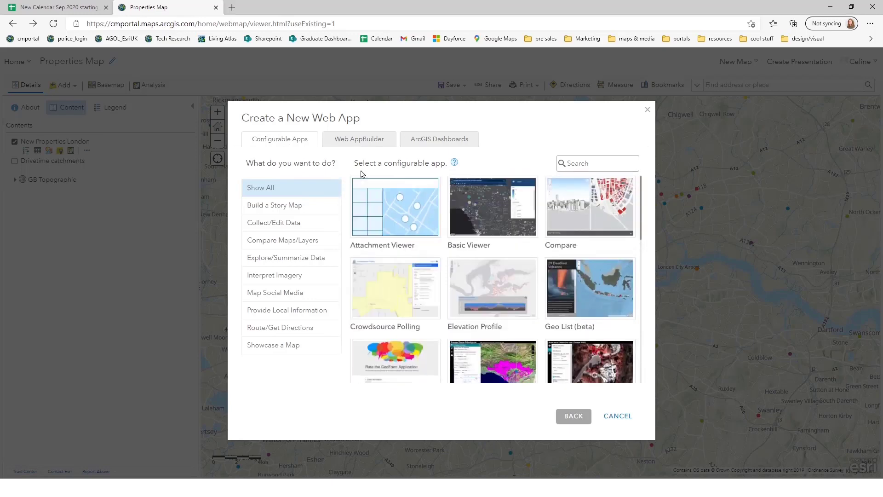
pyautogui.click(353, 142)
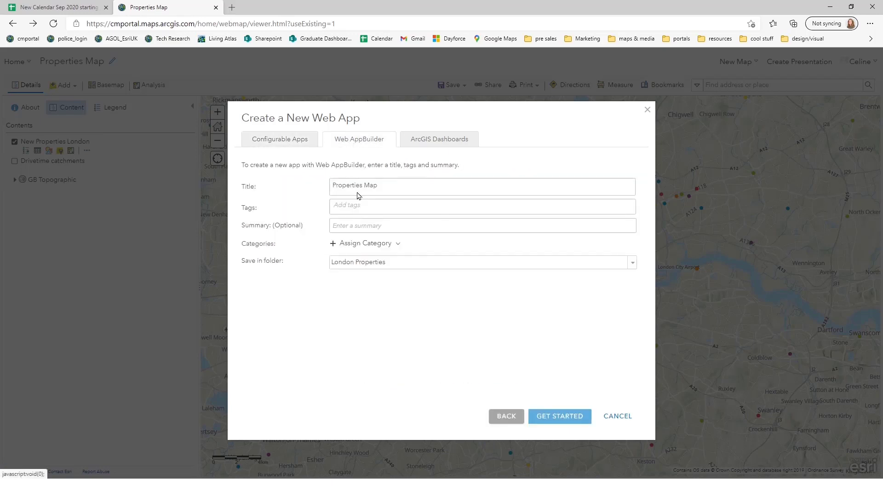
# Create the Web AppBuilder app titled "Properties Map of London" with the tag and summary "london".
pyautogui.click(360, 207)
pyautogui.write('lond')
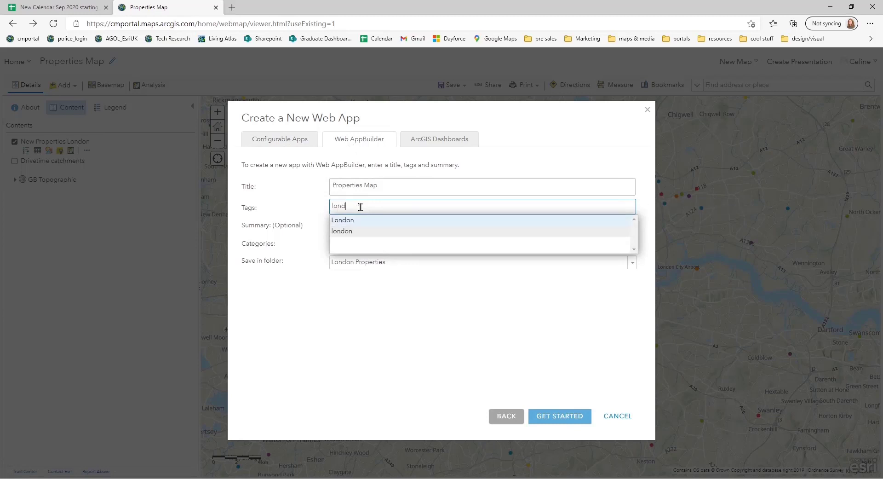
pyautogui.write('on')
pyautogui.press('Return')
pyautogui.press('Tab')
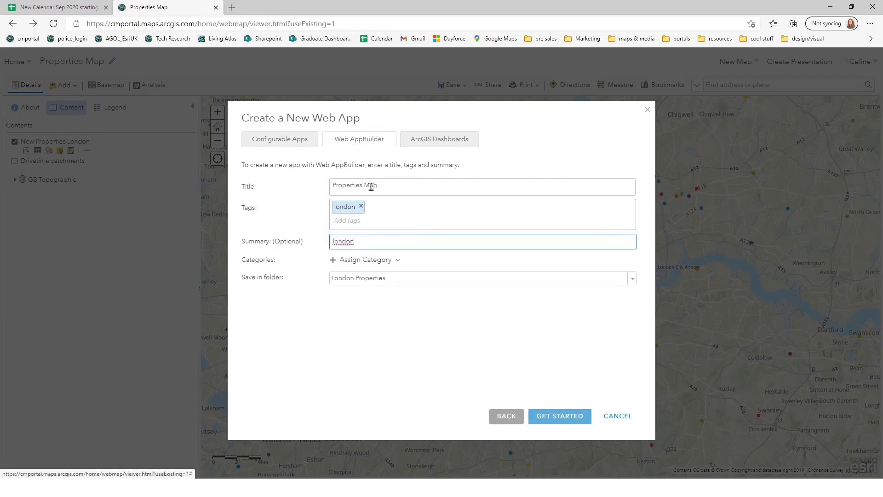
pyautogui.click(399, 184)
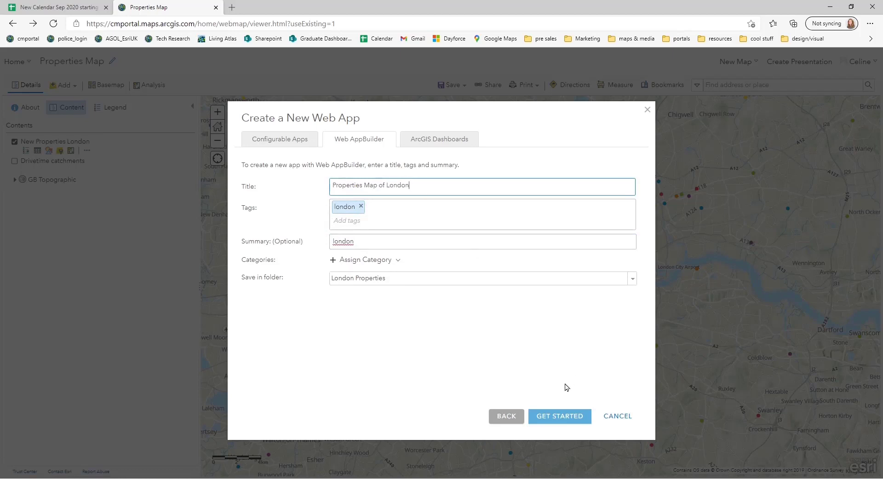
pyautogui.click(562, 417)
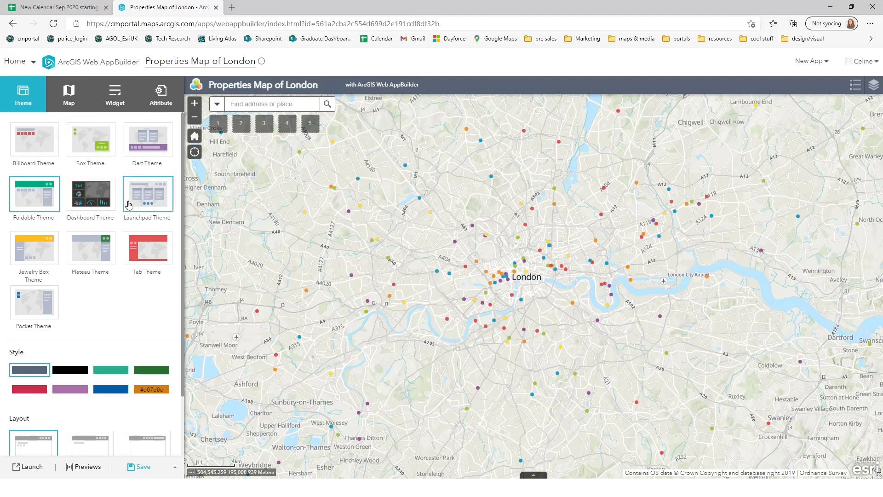
# Try the Billboard Theme, return to the Foldable Theme and apply its teal-green style.
pyautogui.click(45, 140)
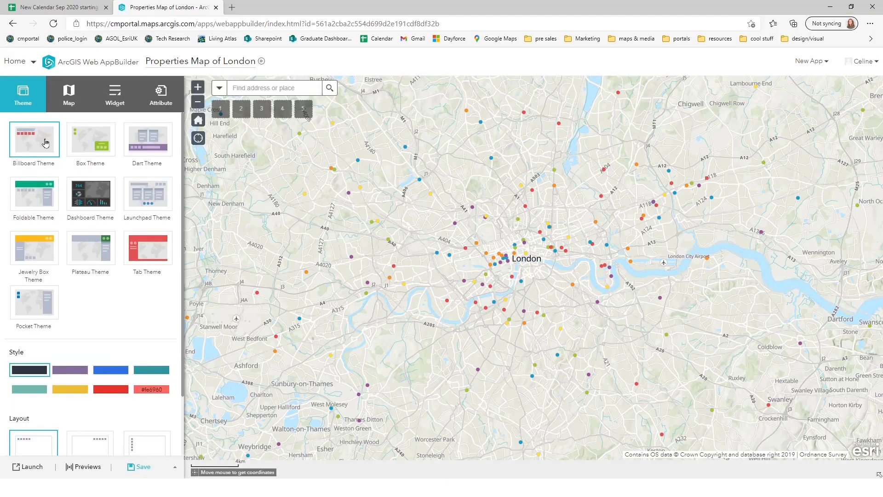
pyautogui.click(47, 189)
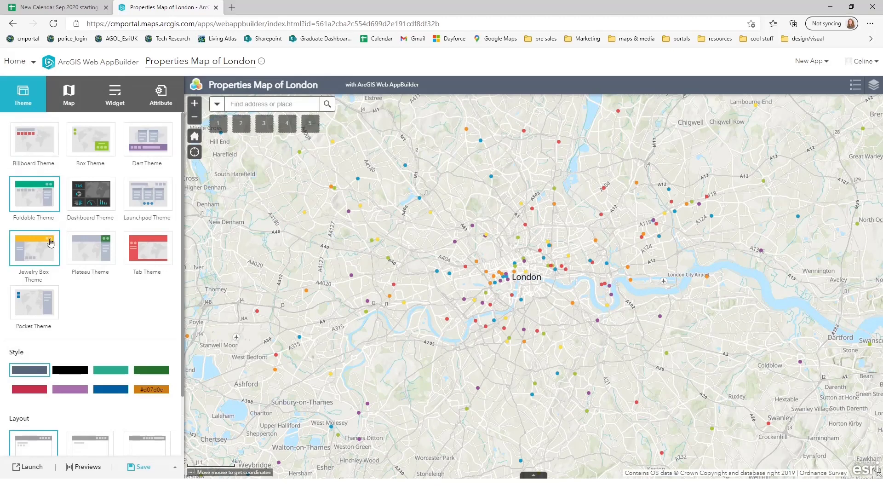
pyautogui.click(111, 371)
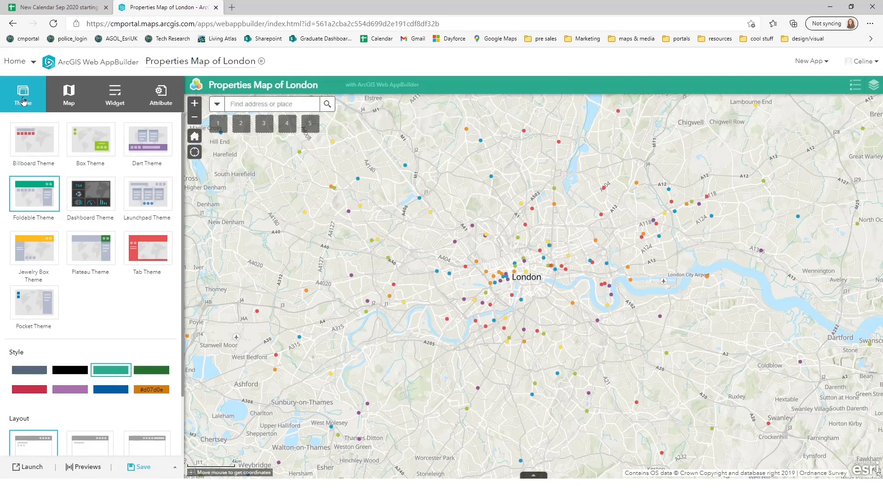
# Review the app's web map settings, including initial extent and visible scales, and check panning around London.
pyautogui.click(59, 95)
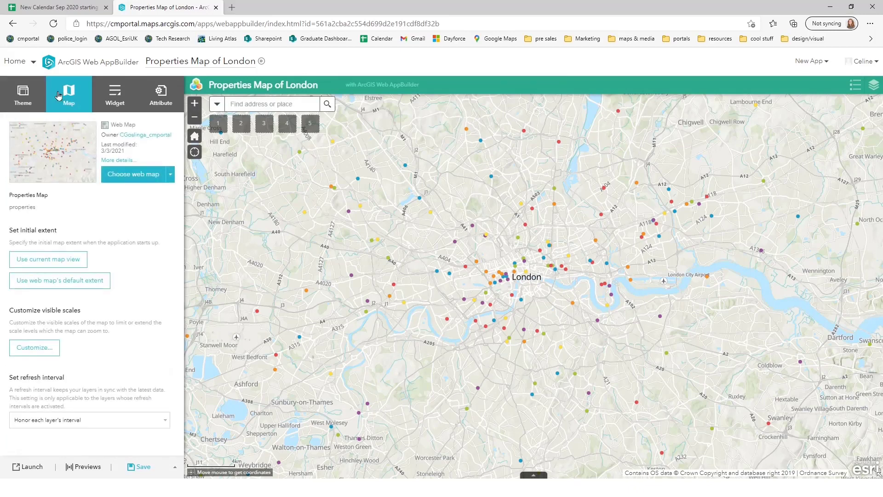
pyautogui.moveTo(505, 247); pyautogui.dragTo(479, 260)
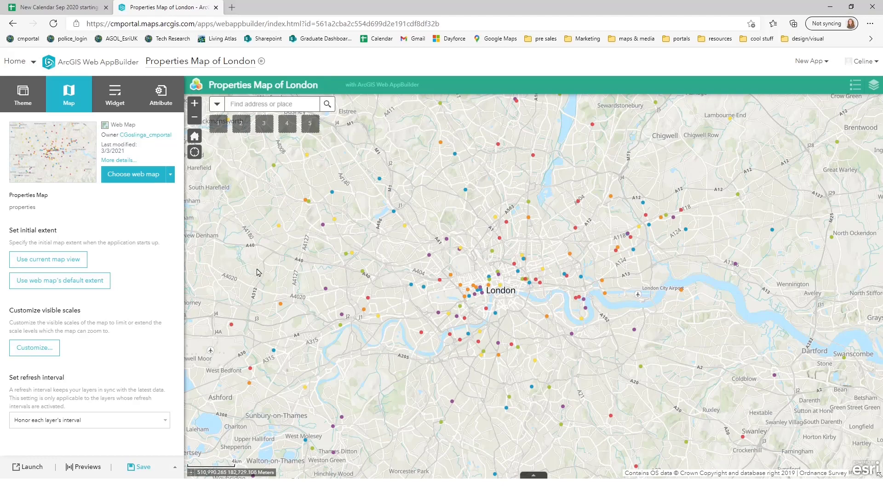
# Review the app's available widgets and inspect the Coordinate widget's configuration without changing it.
pyautogui.click(116, 105)
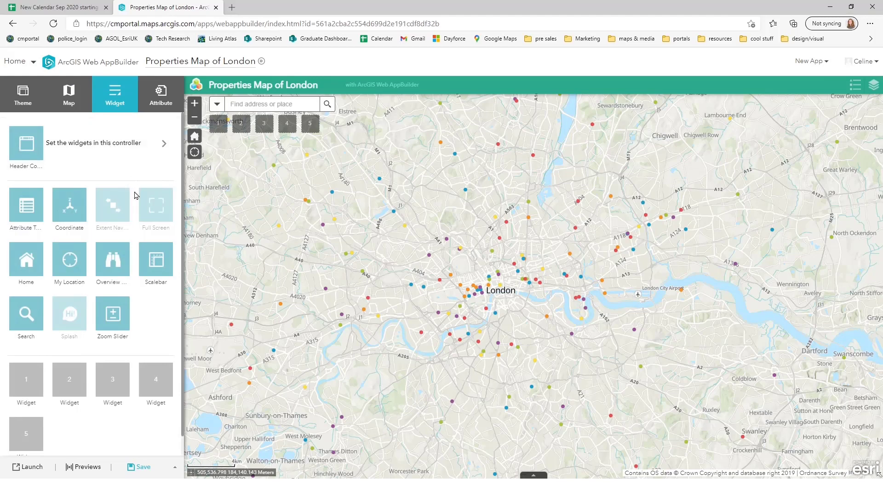
pyautogui.scroll(-1, 169, 220)
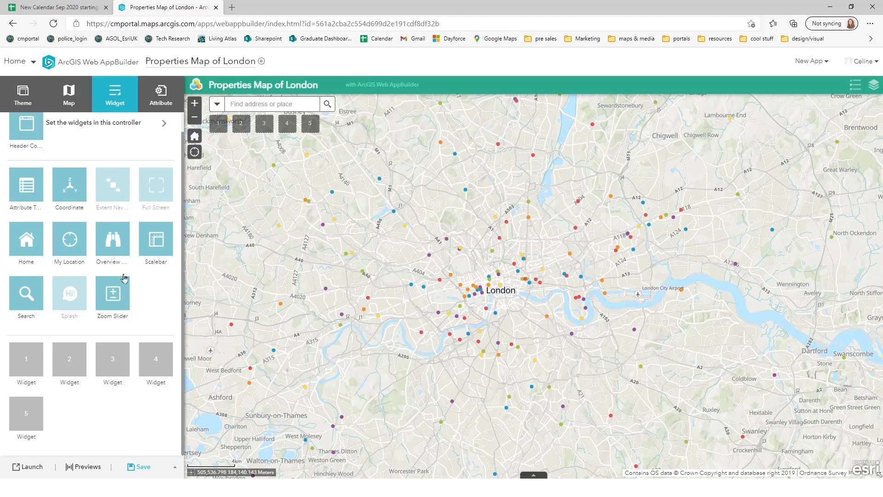
pyautogui.moveTo(69, 187)
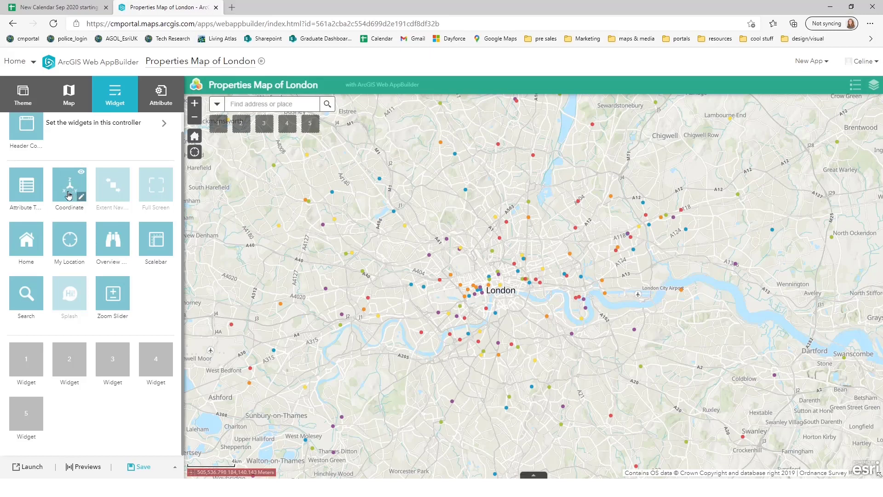
pyautogui.click(81, 197)
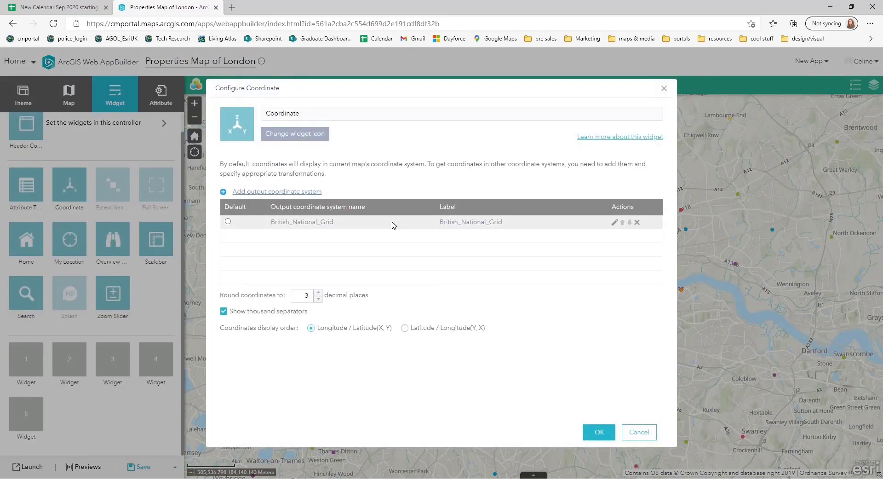
pyautogui.click(664, 88)
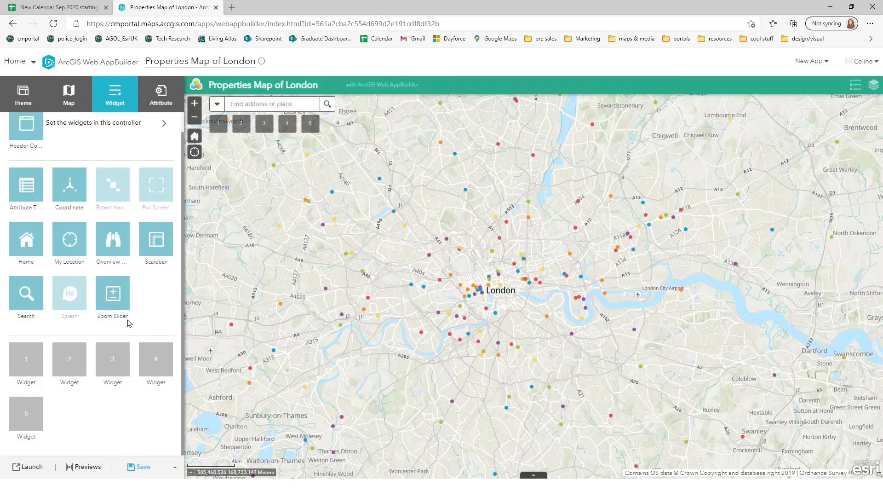
# Hide the Scalebar widget on the map and show it again.
pyautogui.moveTo(156, 248)
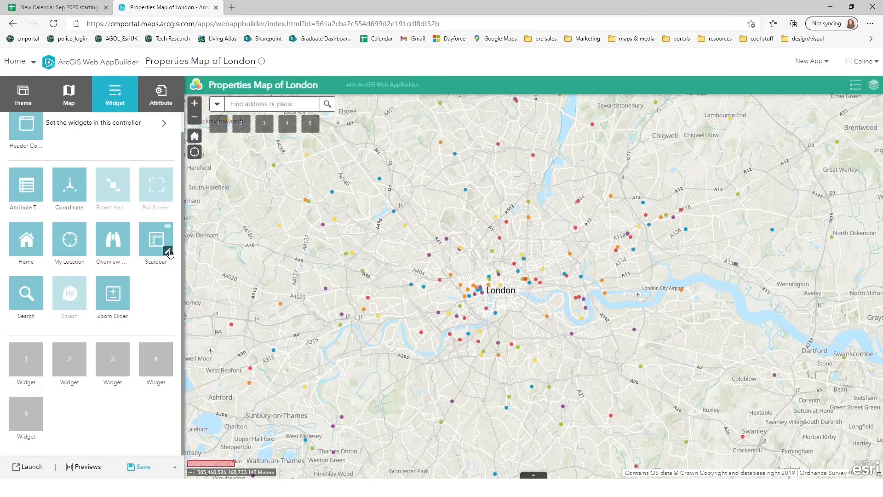
pyautogui.click(167, 227)
pyautogui.click(167, 229)
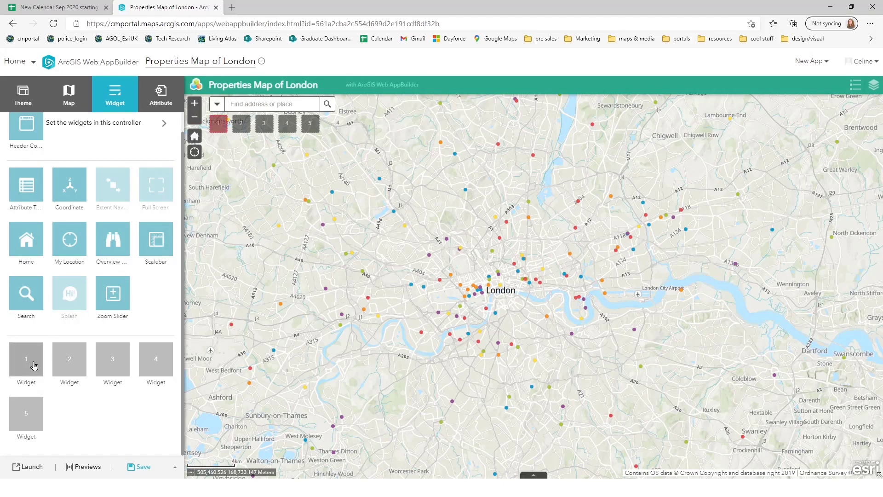
# Add the Filter widget to the first empty widget placeholder.
pyautogui.click(33, 366)
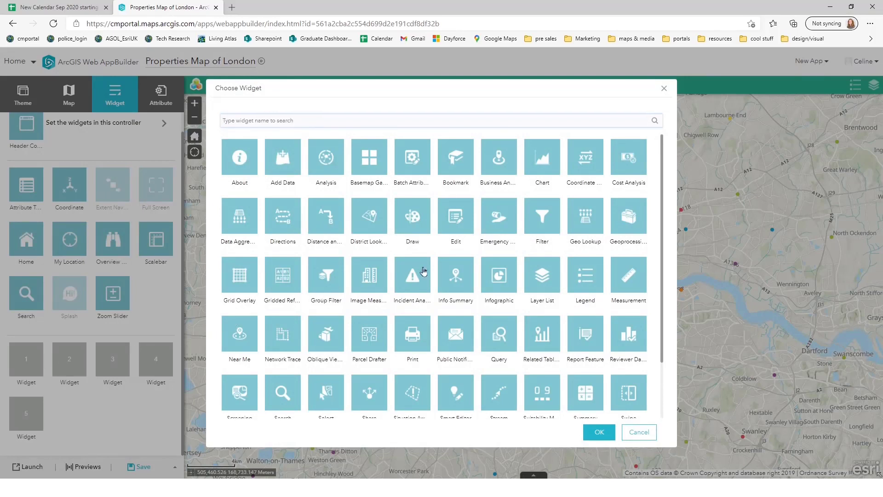
pyautogui.click(542, 222)
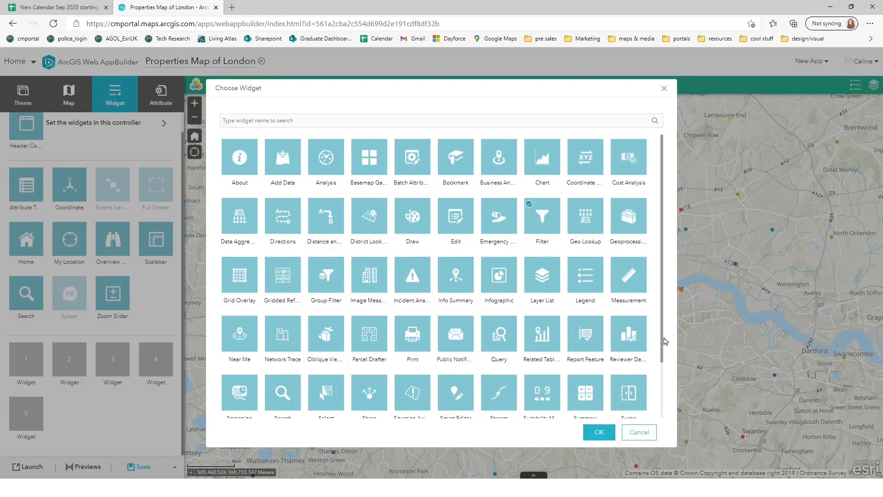
pyautogui.moveTo(663, 345)
pyautogui.mouseDown()
pyautogui.moveTo(664, 396)
pyautogui.moveTo(664, 334)
pyautogui.mouseUp()
pyautogui.scroll(-3, 561, 343)
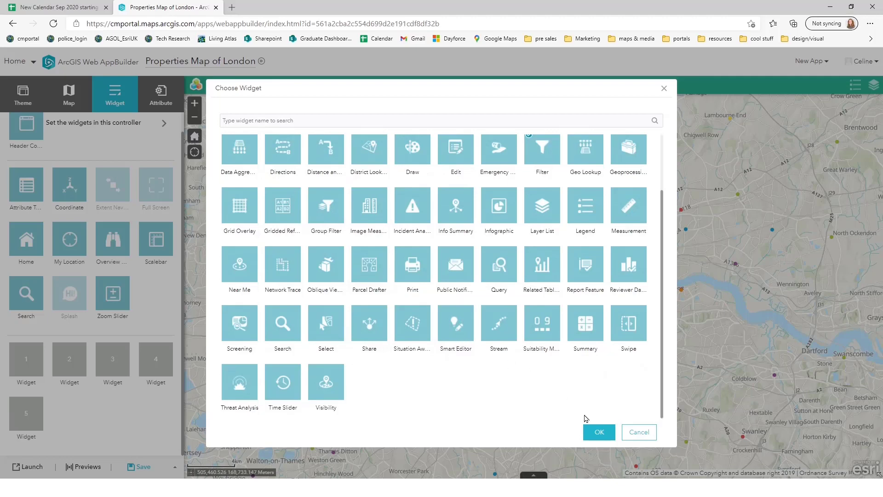
pyautogui.click(597, 432)
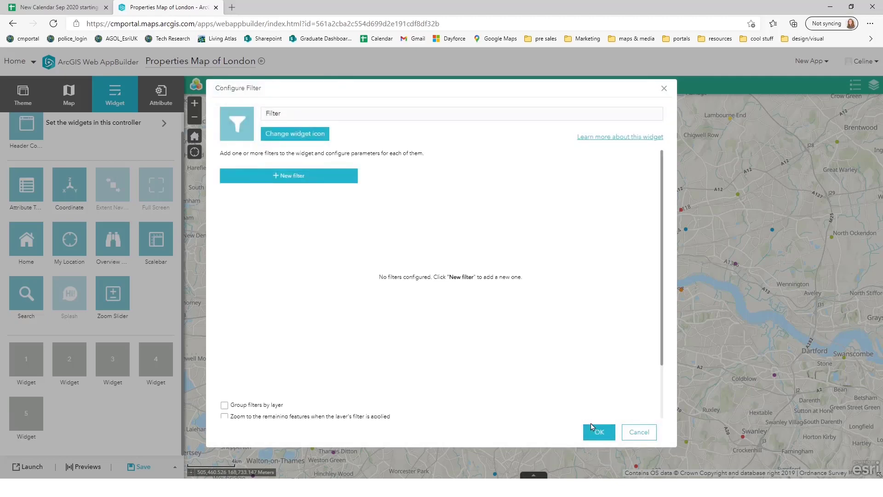
# Create a new filter on the New_Properties_London layer and label it "Selecting properties".
pyautogui.click(293, 180)
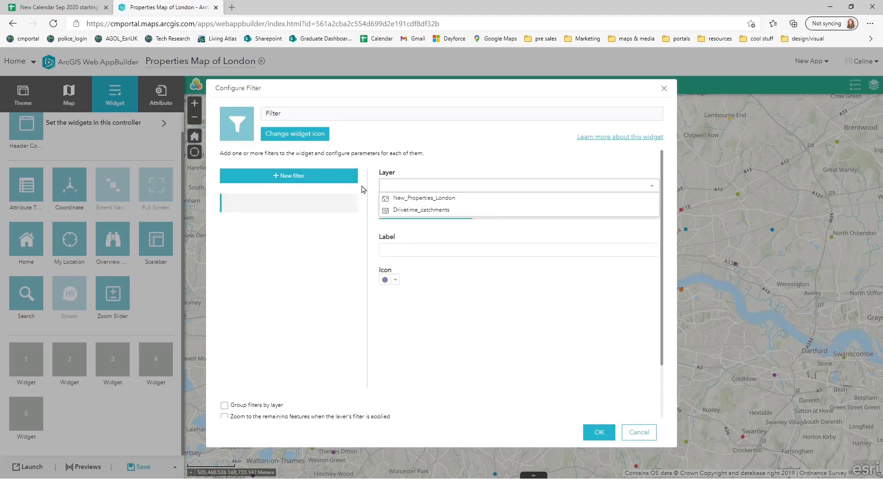
pyautogui.click(408, 198)
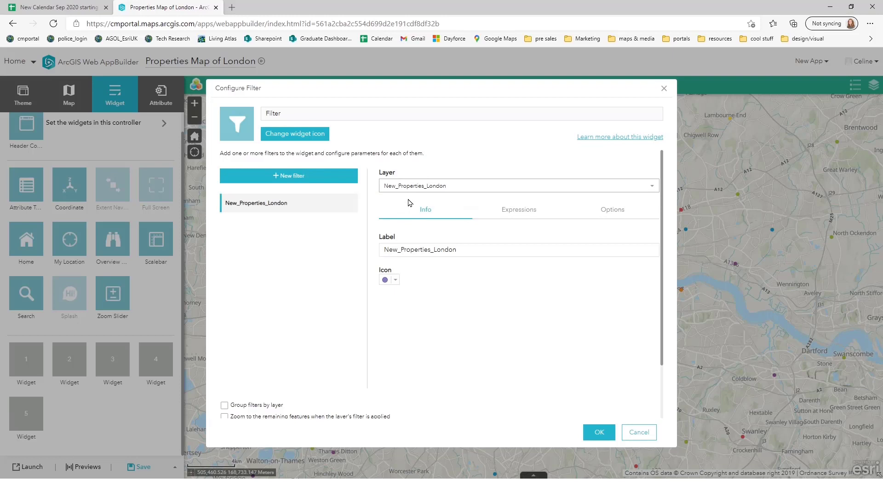
pyautogui.doubleClick(478, 252)
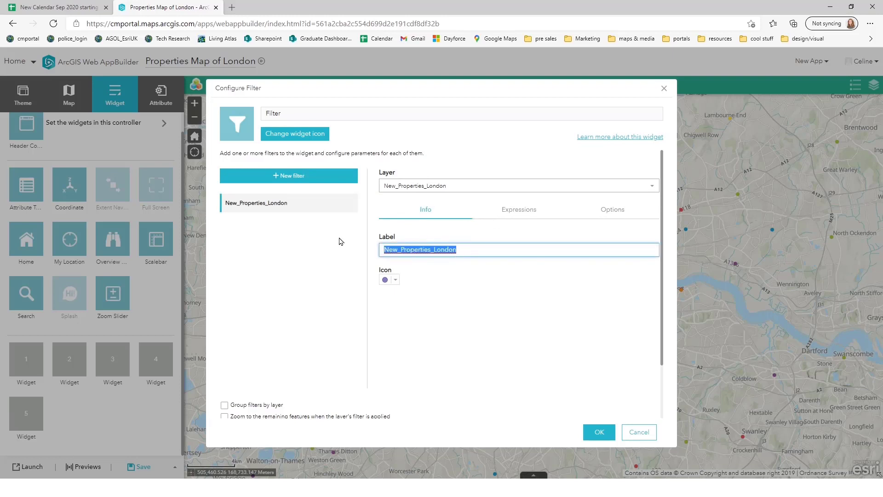
pyautogui.write('Selecting properties')
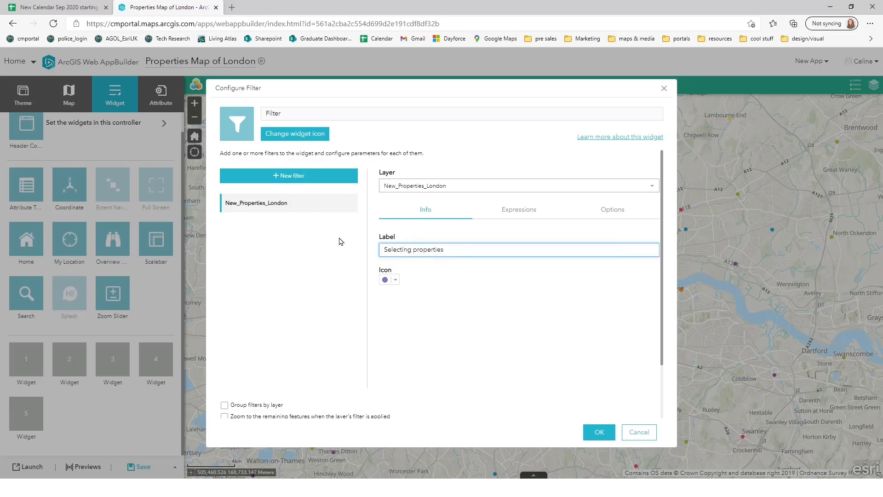
# Add a PropType "is" expression with Unique input that asks for values and lists all unique values of the field.
pyautogui.click(519, 213)
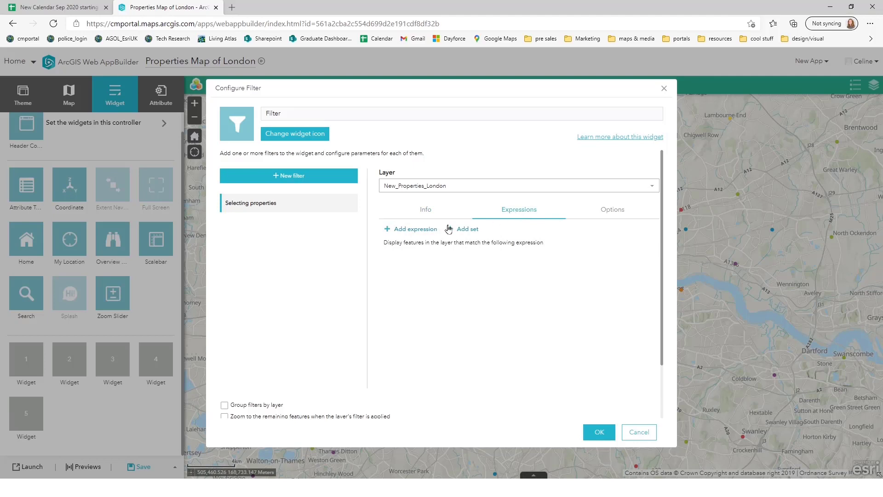
pyautogui.click(426, 229)
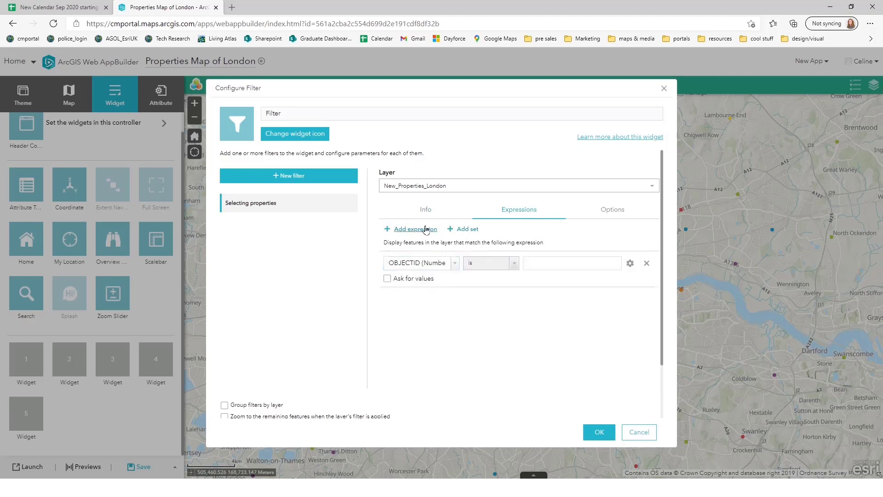
pyautogui.click(456, 263)
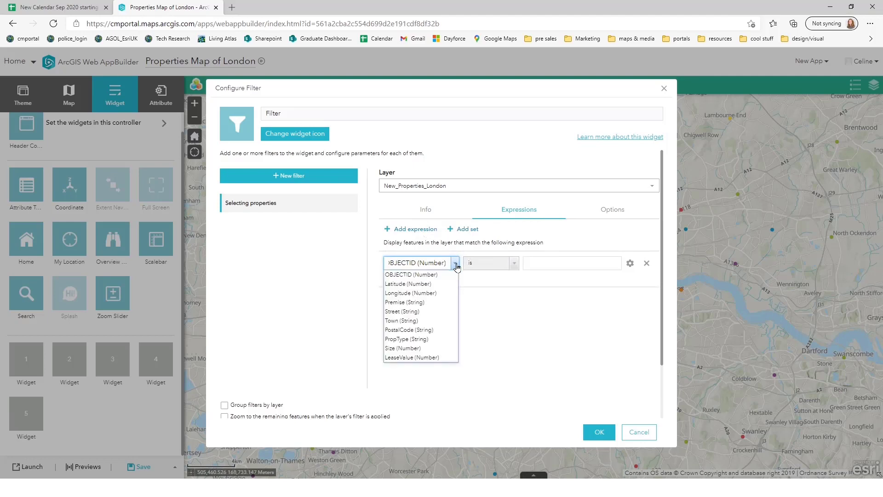
pyautogui.click(437, 340)
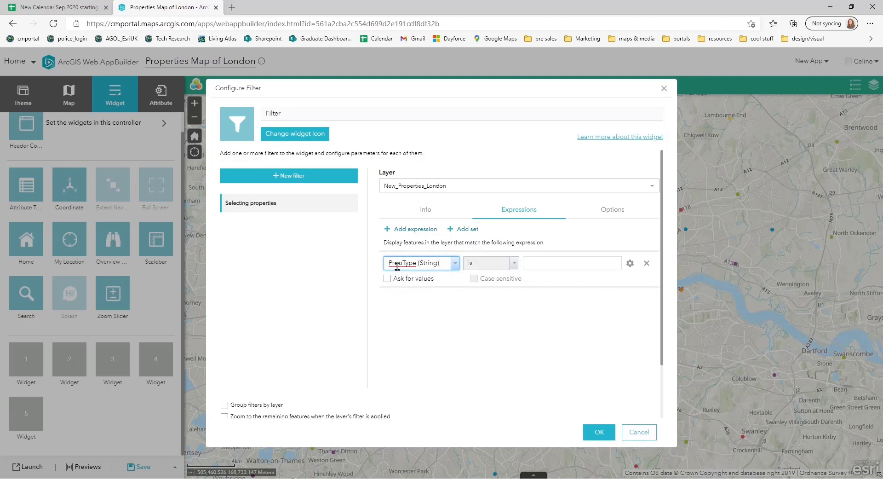
pyautogui.click(630, 263)
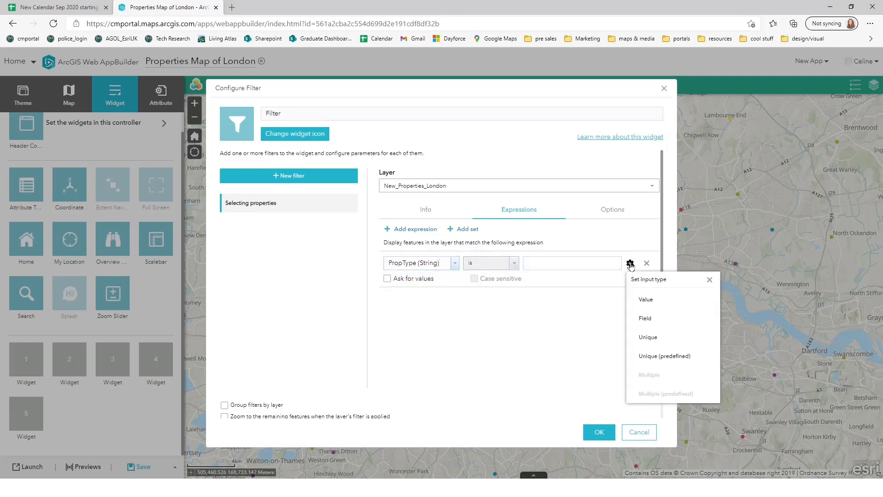
pyautogui.click(654, 339)
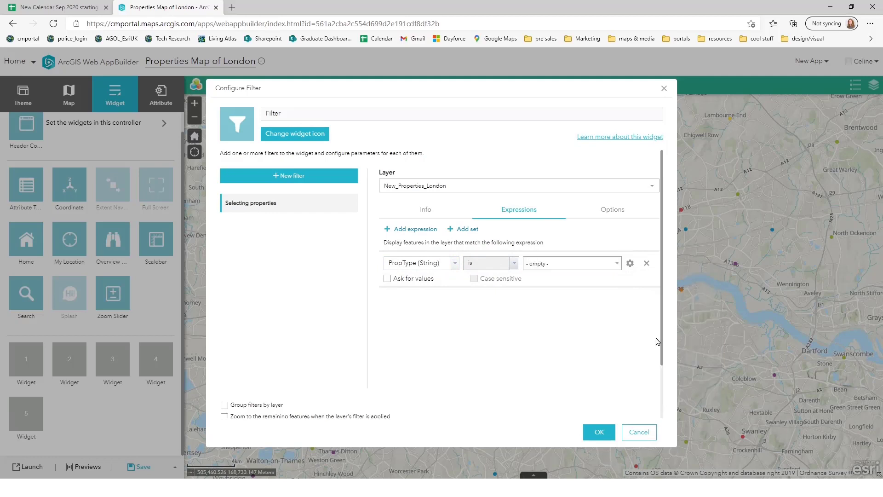
pyautogui.click(388, 279)
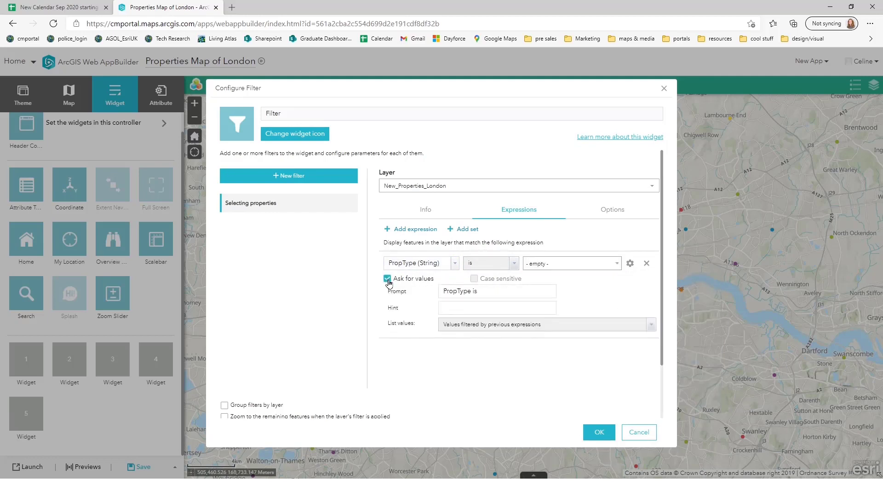
pyautogui.click(558, 327)
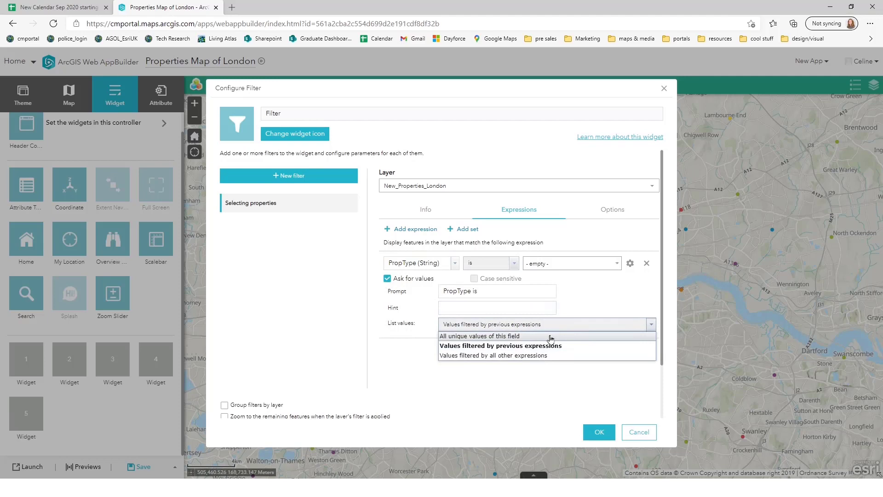
pyautogui.click(551, 338)
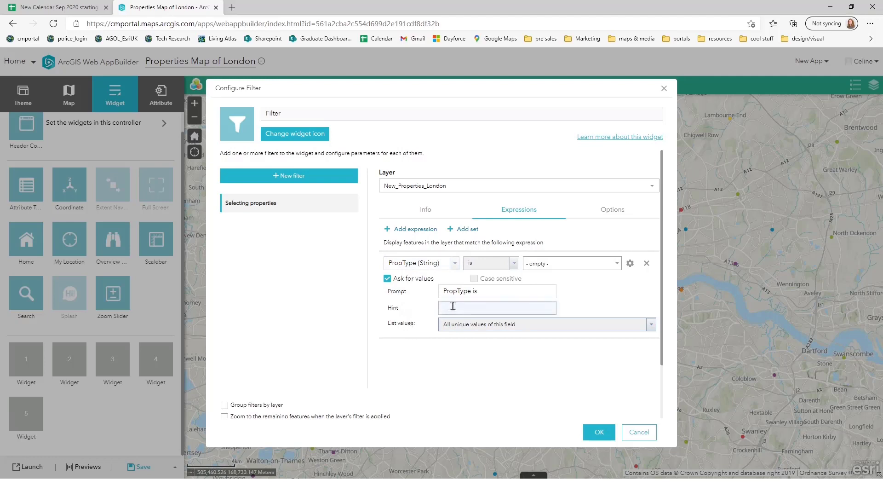
# Add a Size "is" expression with Unique input that asks for values and lists all unique values of the field.
pyautogui.click(411, 230)
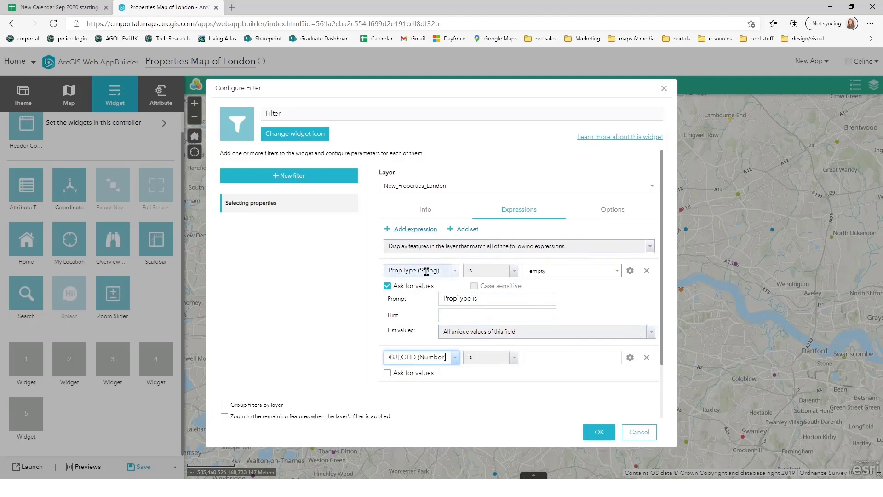
pyautogui.scroll(-1, 449, 355)
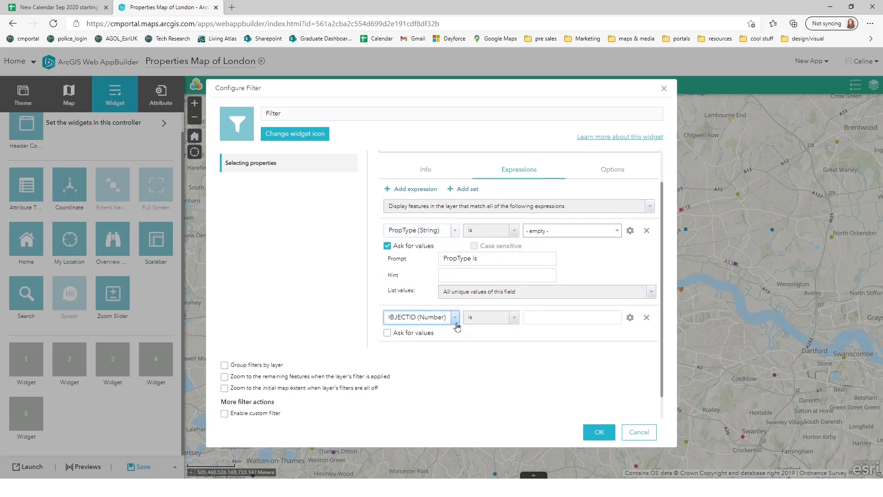
pyautogui.click(455, 318)
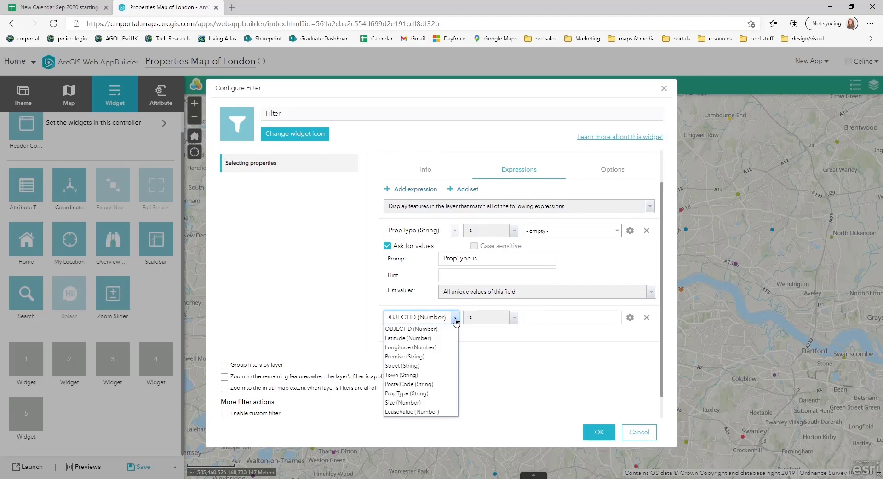
pyautogui.click(441, 402)
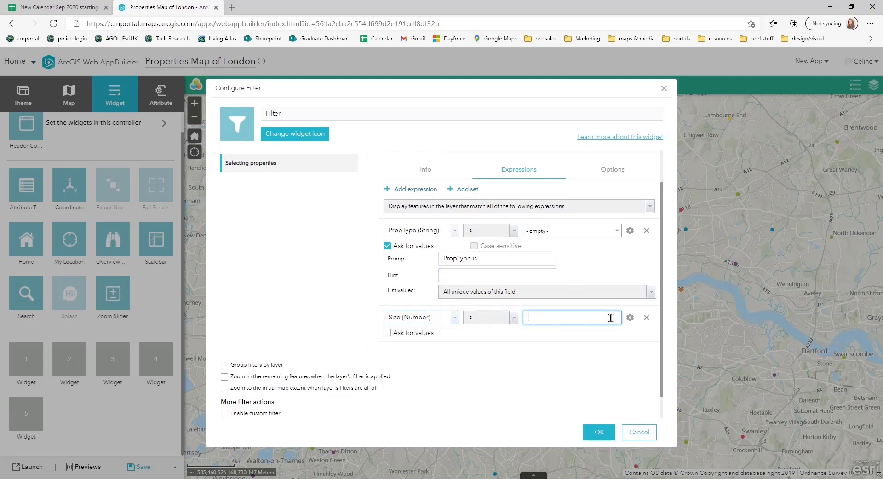
pyautogui.click(630, 317)
pyautogui.click(648, 392)
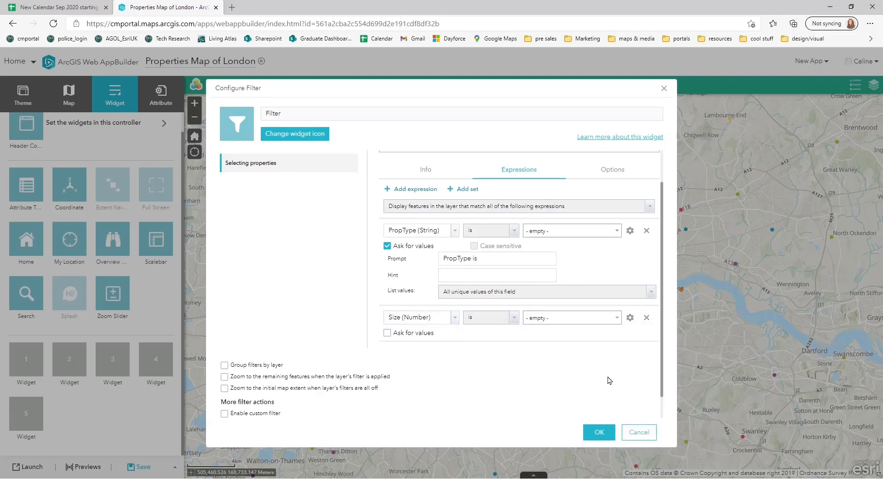
pyautogui.click(388, 333)
pyautogui.scroll(-1, 414, 322)
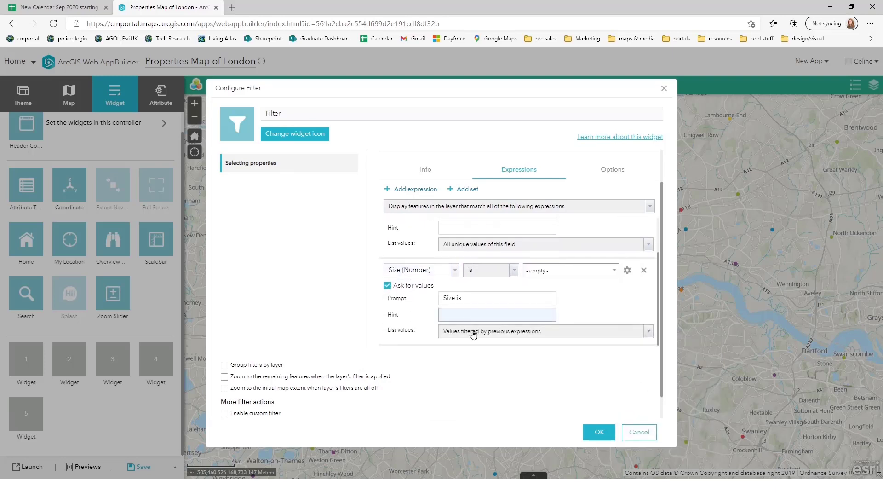
pyautogui.click(495, 332)
pyautogui.click(493, 343)
# Add a LeaseValue "is" expression with Unique input that asks for values and lists all unique values of the field.
pyautogui.scroll(-1, 405, 311)
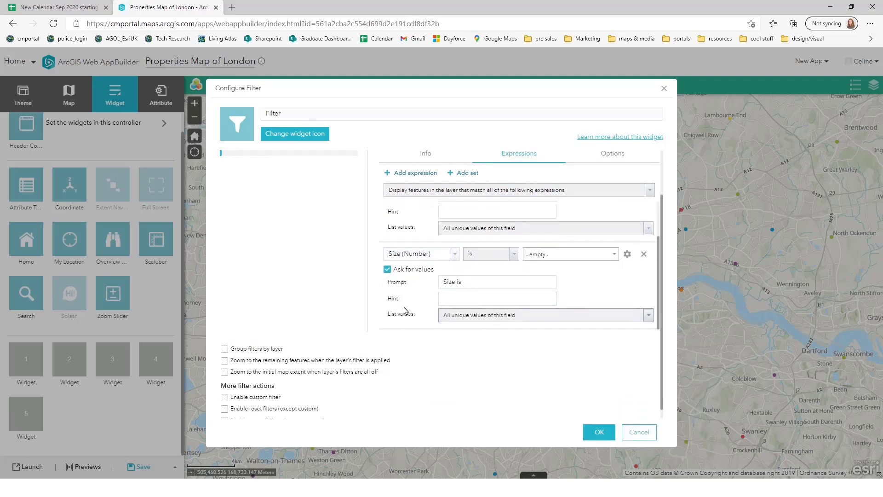
pyautogui.click(402, 164)
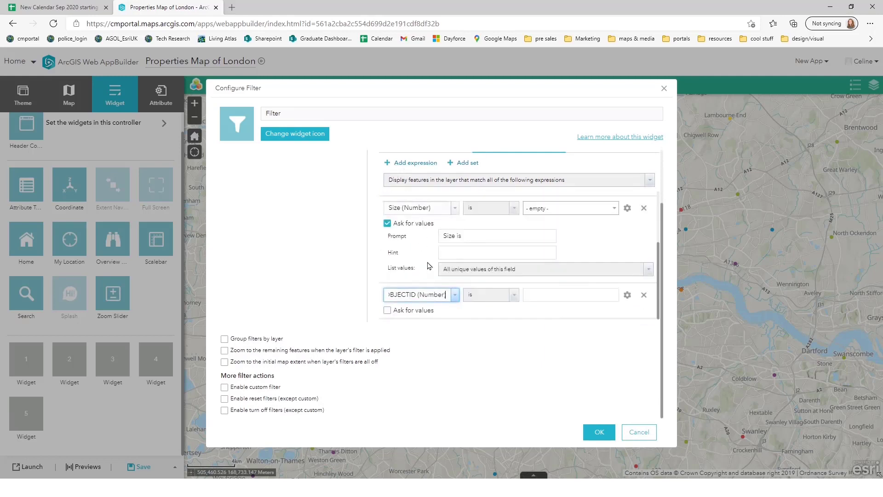
pyautogui.click(455, 295)
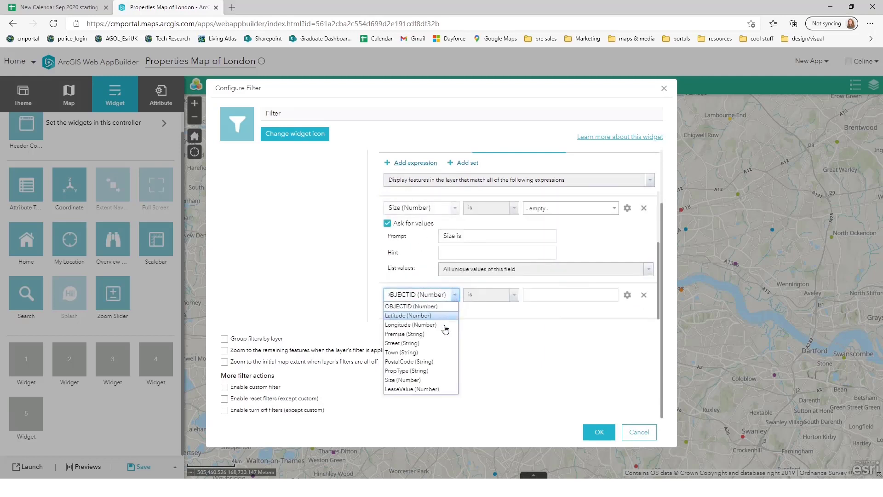
pyautogui.click(439, 389)
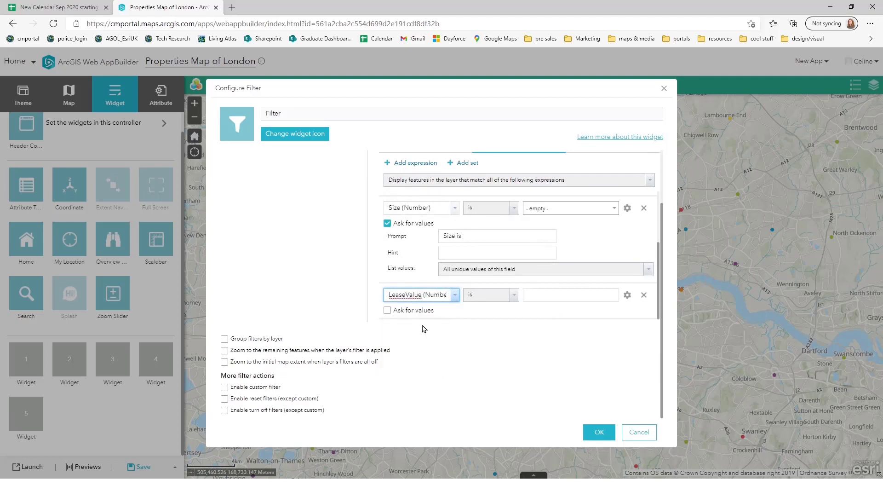
pyautogui.click(627, 295)
pyautogui.click(647, 370)
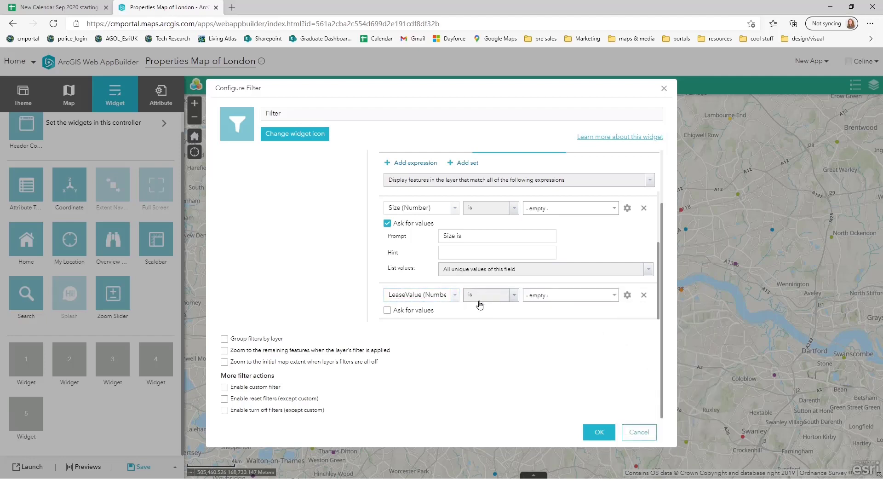
pyautogui.click(387, 310)
pyautogui.scroll(-1, 460, 304)
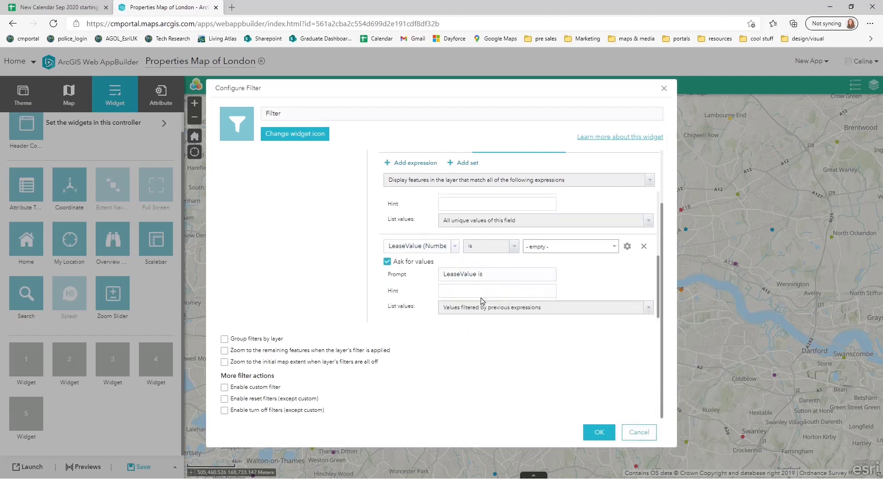
pyautogui.click(486, 312)
pyautogui.click(508, 320)
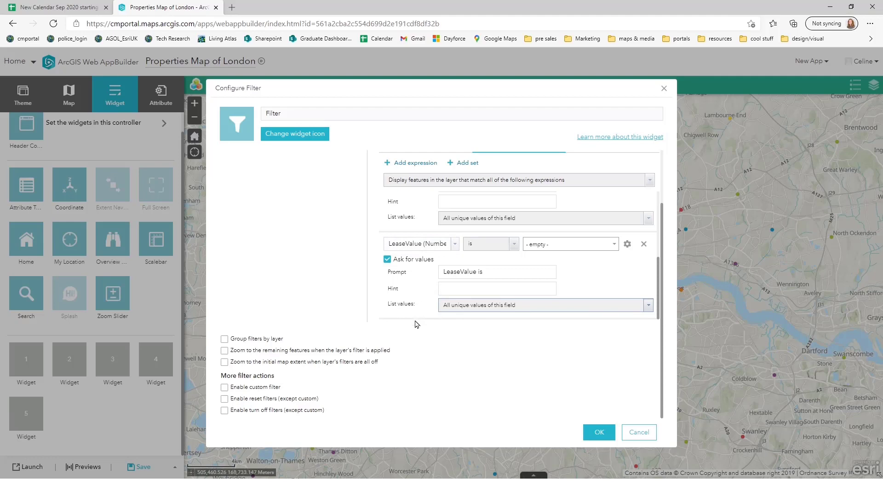
# Enable grouping by layer, both zoom options, custom filter and reset filters, and confirm the Filter widget configuration.
pyautogui.click(225, 339)
pyautogui.click(225, 350)
pyautogui.click(225, 362)
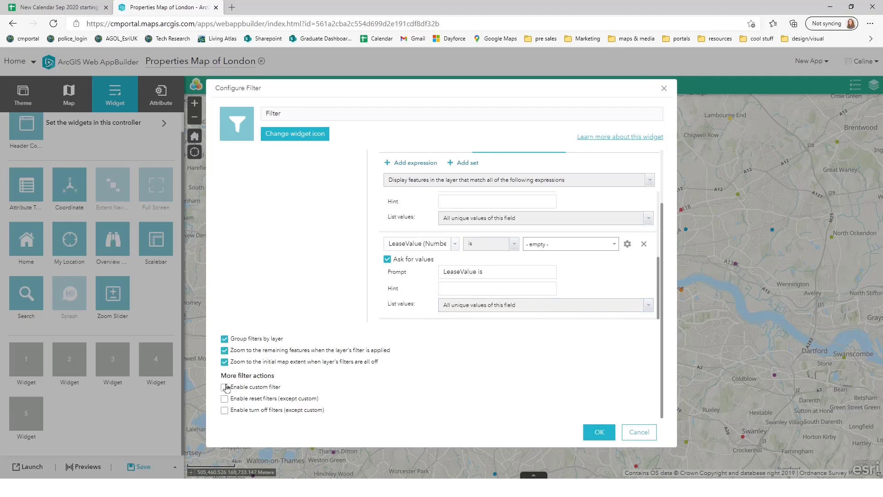
pyautogui.click(225, 387)
pyautogui.click(225, 399)
pyautogui.click(599, 433)
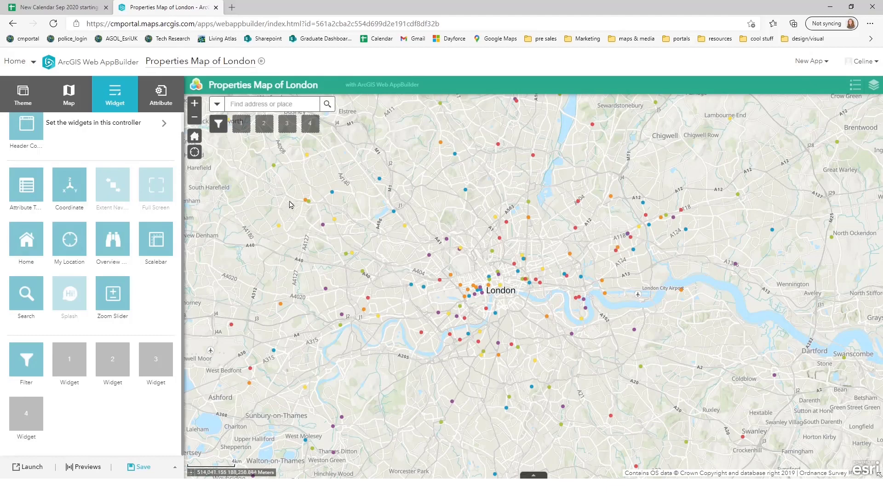
# Test the Filter widget in the app preview by setting PropType to Office and turning on the Selecting properties filter.
pyautogui.click(218, 129)
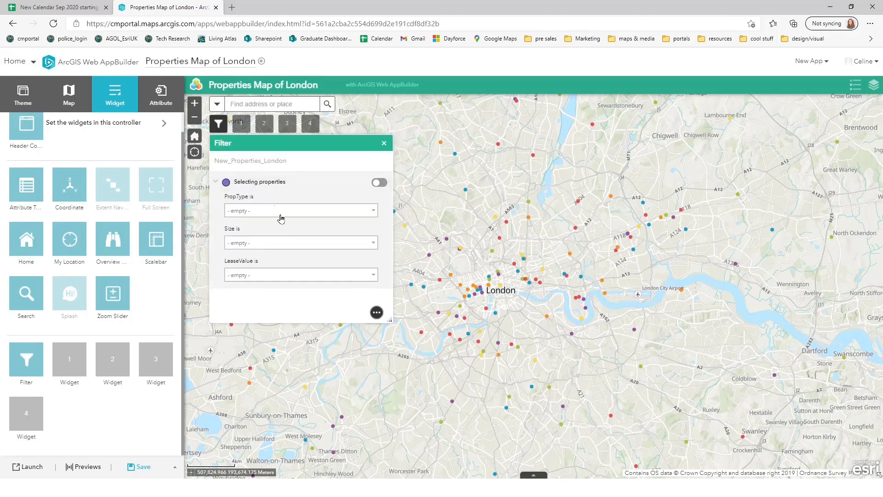
pyautogui.click(279, 212)
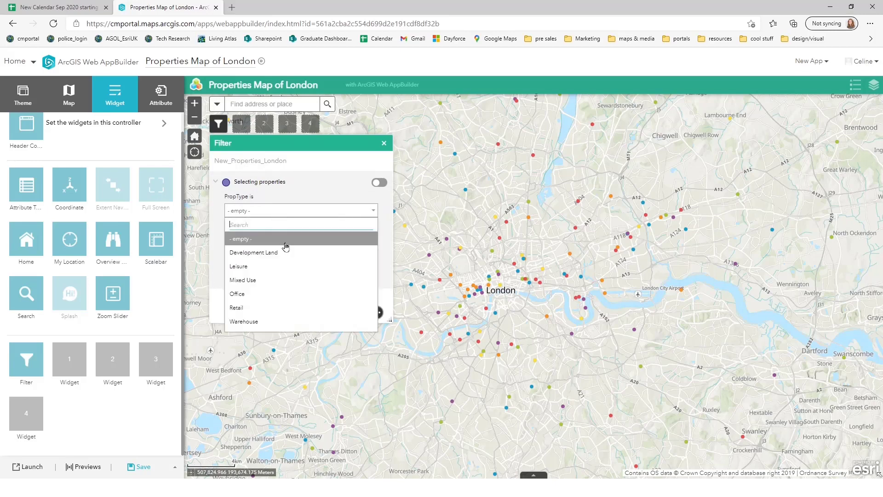
pyautogui.click(283, 293)
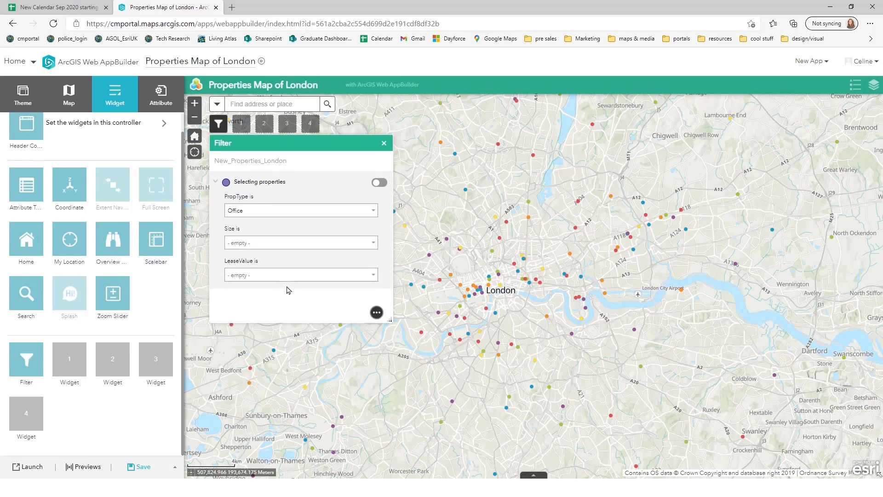
pyautogui.click(379, 182)
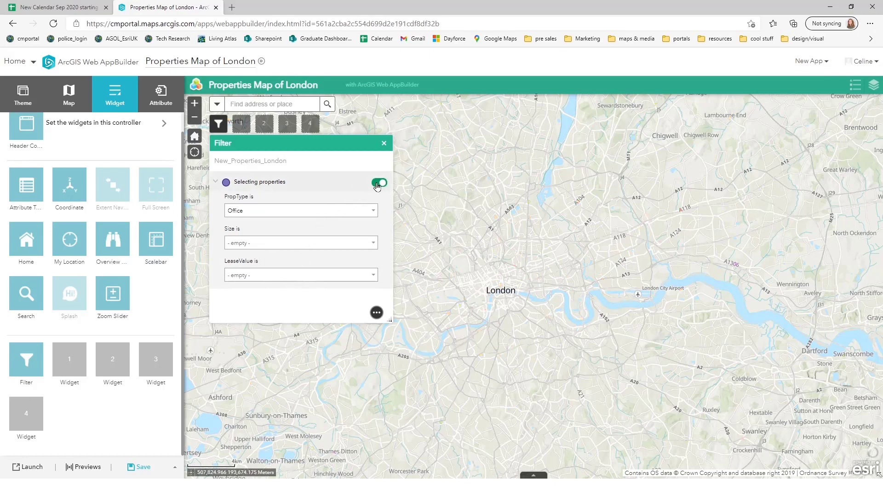
pyautogui.moveTo(405, 263); pyautogui.dragTo(454, 254)
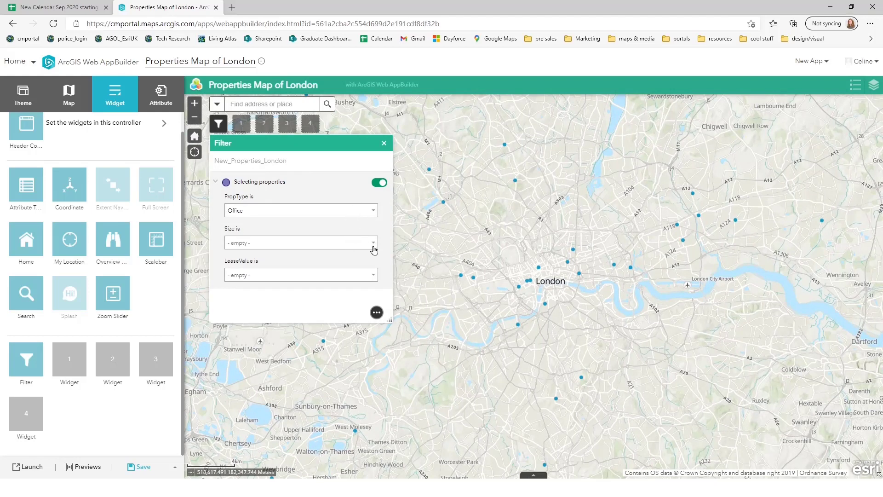
# Narrow the previewed filter to Size 2000 and LeaseValue 10000.
pyautogui.click(375, 245)
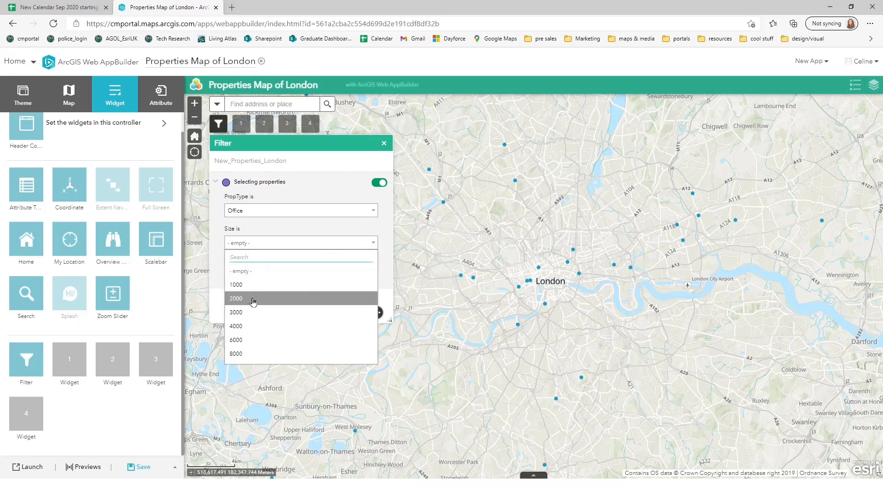
pyautogui.click(253, 300)
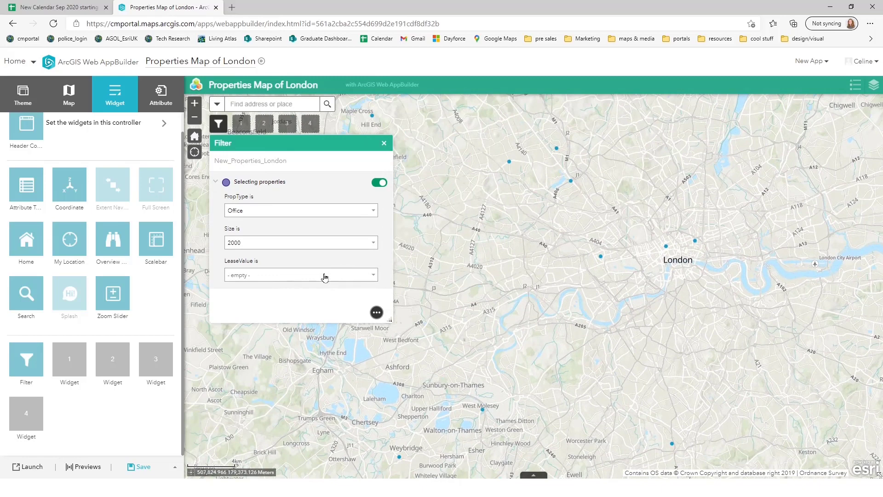
pyautogui.click(325, 276)
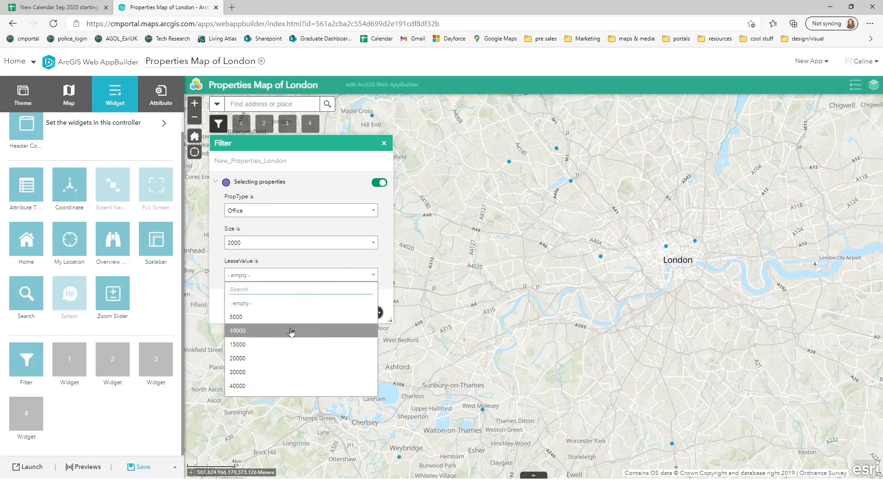
pyautogui.click(291, 331)
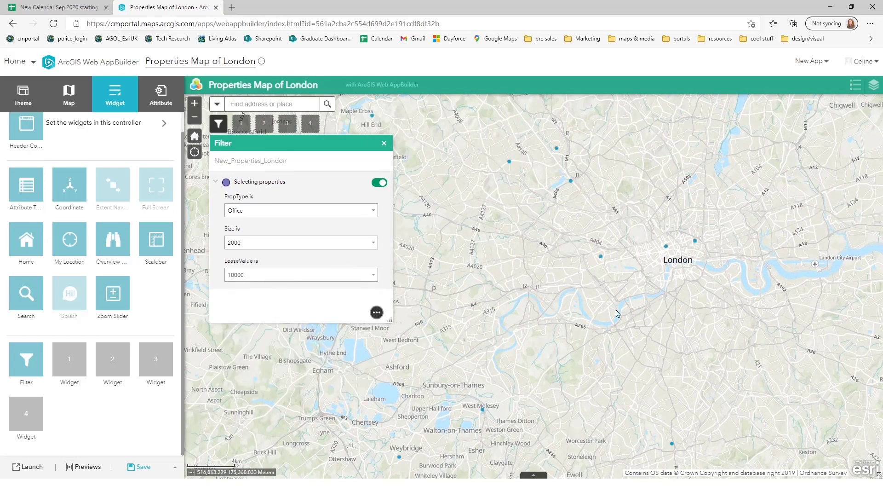
# Reset the Size filter to empty and open the pop-up of a filtered office property in central London.
pyautogui.click(366, 244)
pyautogui.click(344, 271)
pyautogui.moveTo(625, 334); pyautogui.dragTo(608, 329)
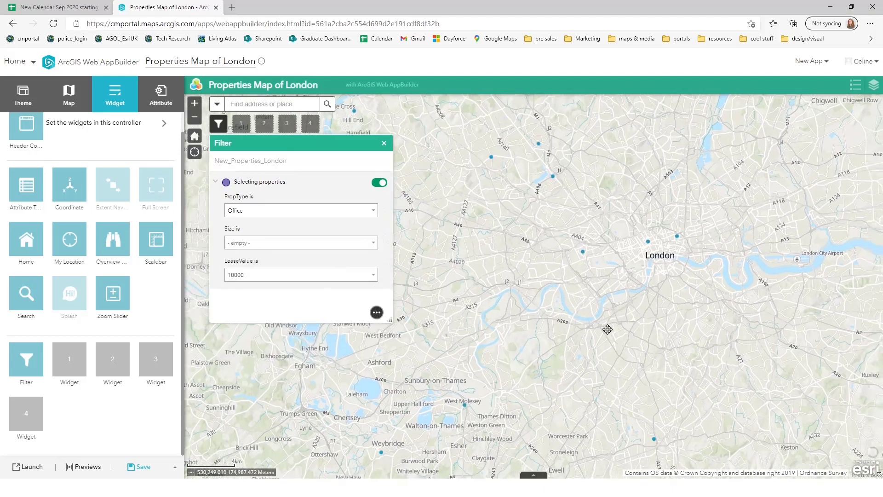
pyautogui.scroll(-1, 608, 329)
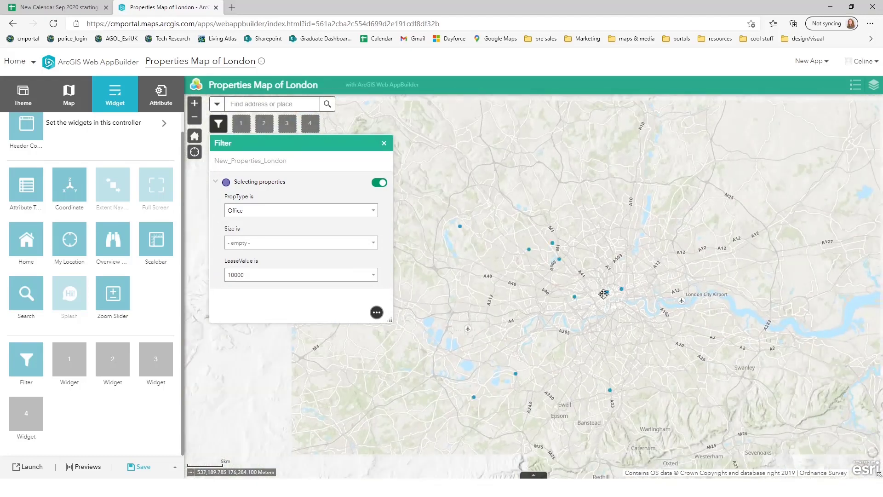
pyautogui.moveTo(604, 294); pyautogui.dragTo(583, 275)
pyautogui.click(601, 271)
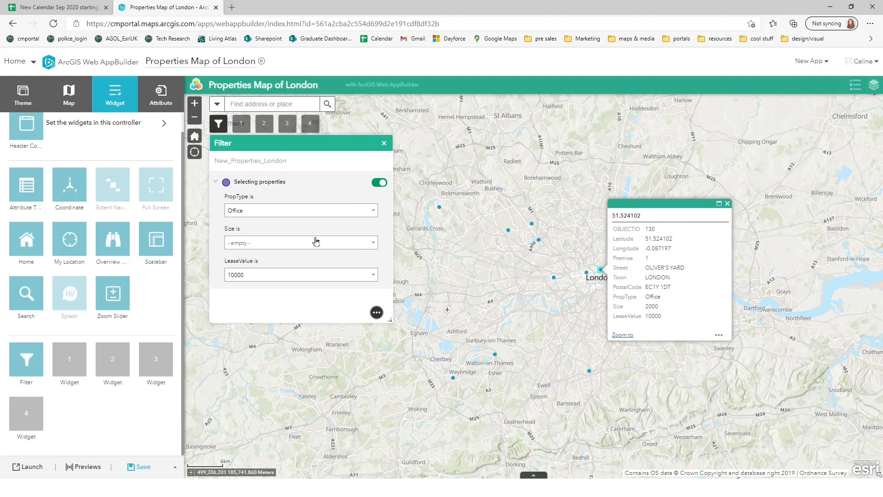
# Save the Properties Map of London app and launch it.
pyautogui.click(147, 467)
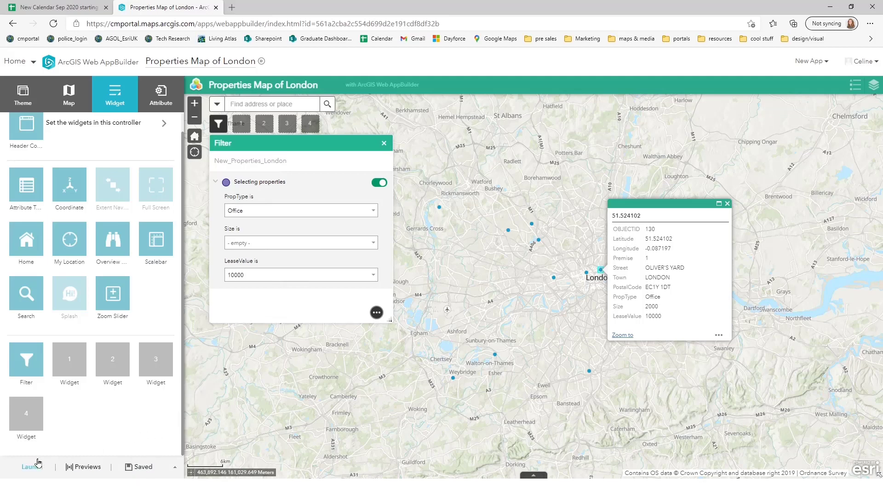
pyautogui.click(25, 467)
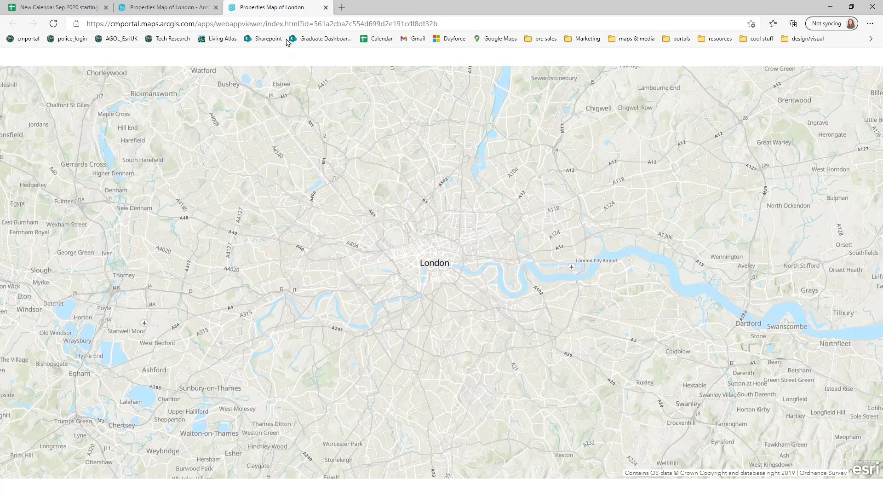
# Reload the launched app from its web address and open its Filter widget.
pyautogui.click(280, 26)
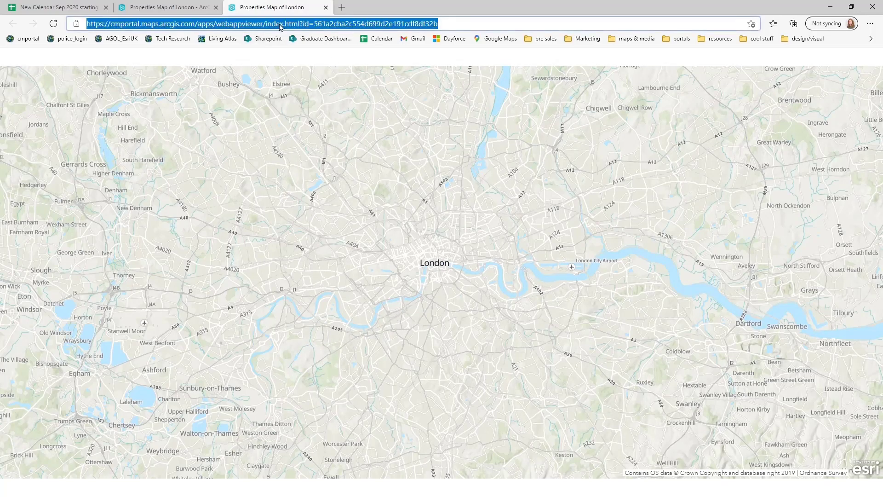
pyautogui.press('Return')
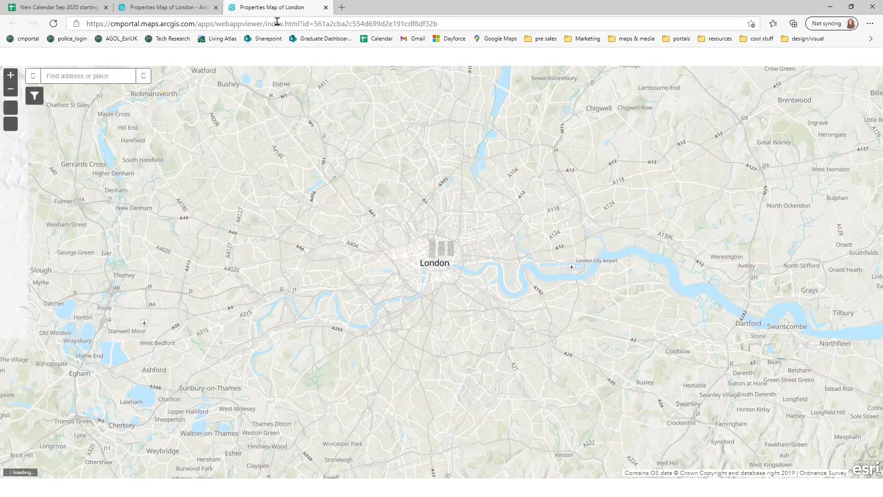
pyautogui.click(34, 95)
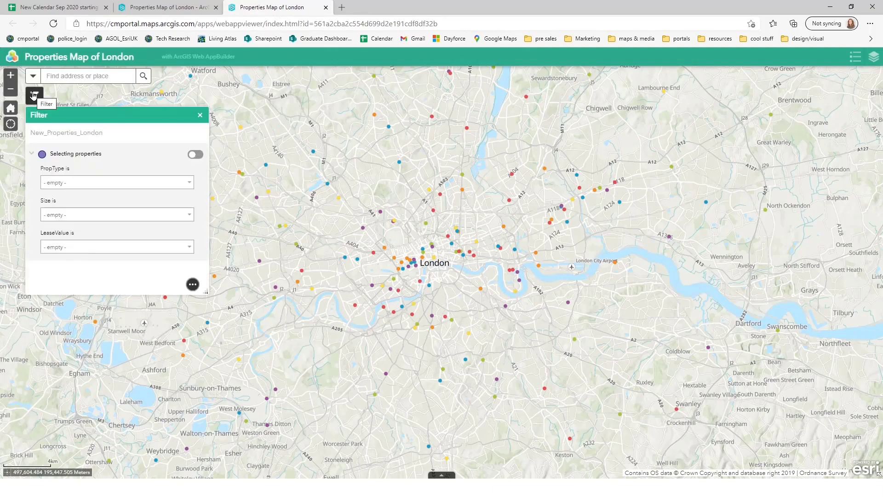